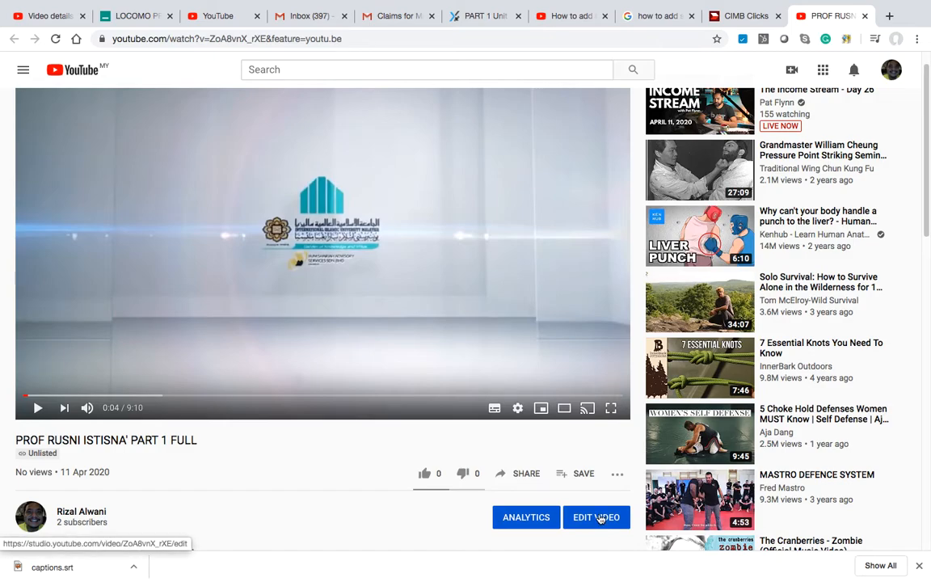
Step: Open 'PROF RUSNI ISTISNA' PART 1 FULL' in YouTube Studio from its watch page with EDIT VIDEO
click(600, 519)
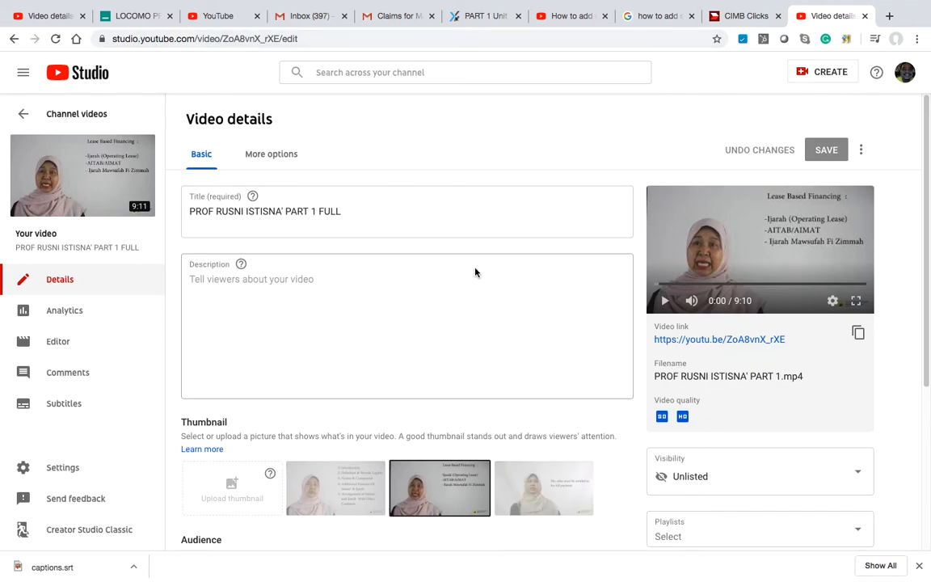
Step: Open the English (Automatic) subtitles in the classic Studio subtitle editor
scroll(474, 270, down, 3)
scroll(474, 270, up, 3)
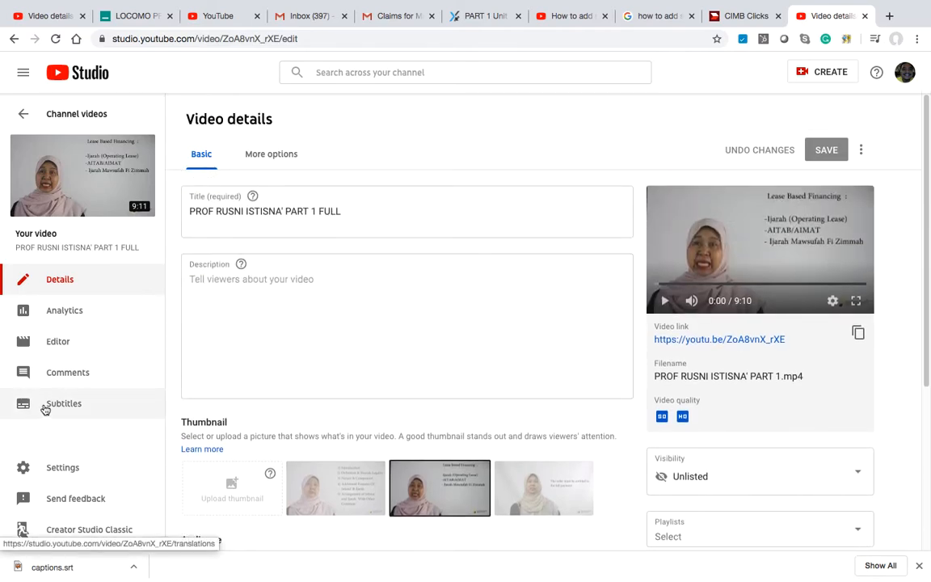
click(45, 410)
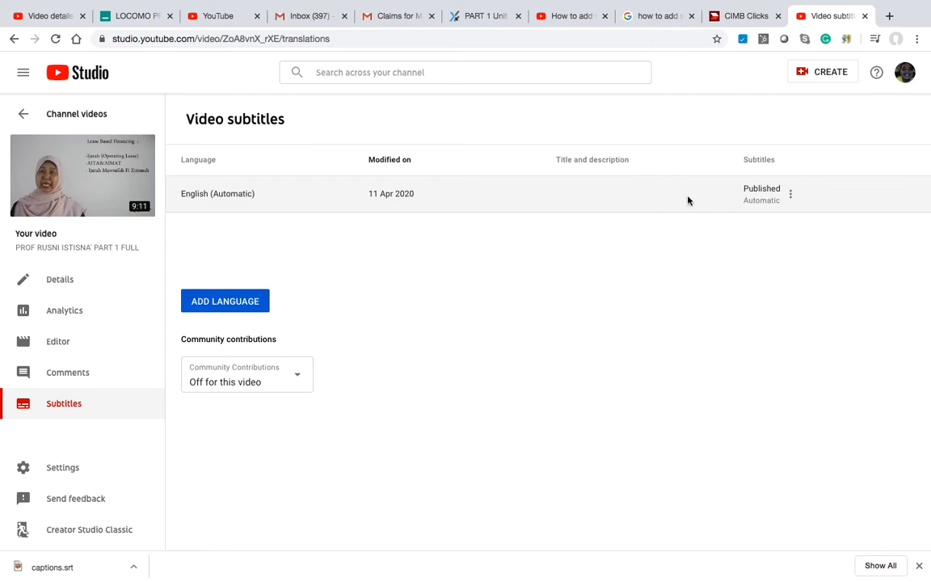
click(790, 198)
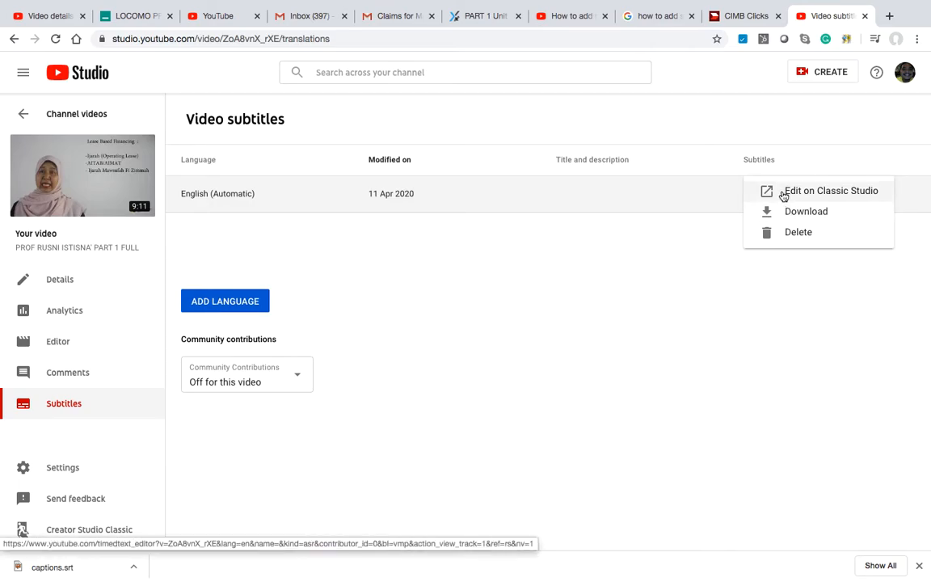
click(783, 194)
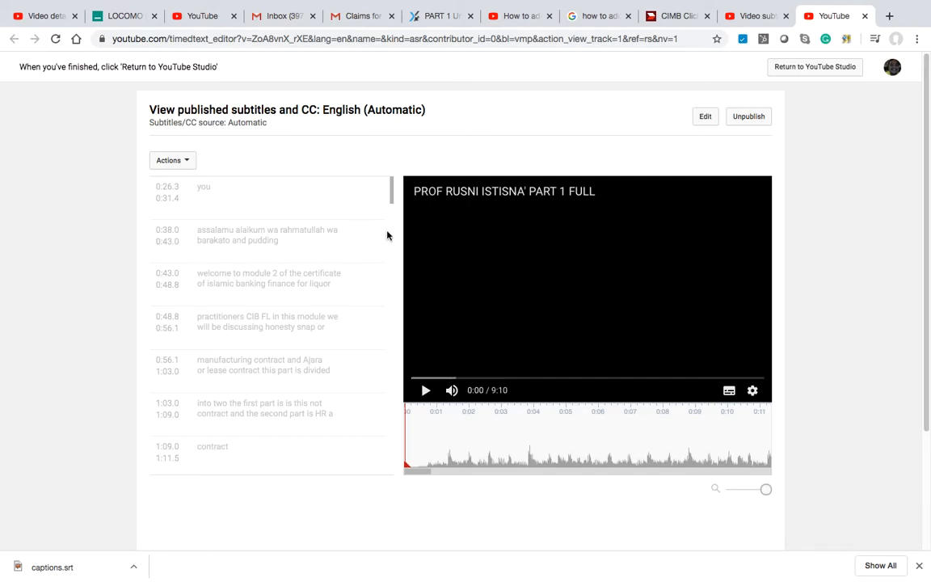
Step: Download the subtitles as captions (1).srt and reveal the file in Finder
click(186, 164)
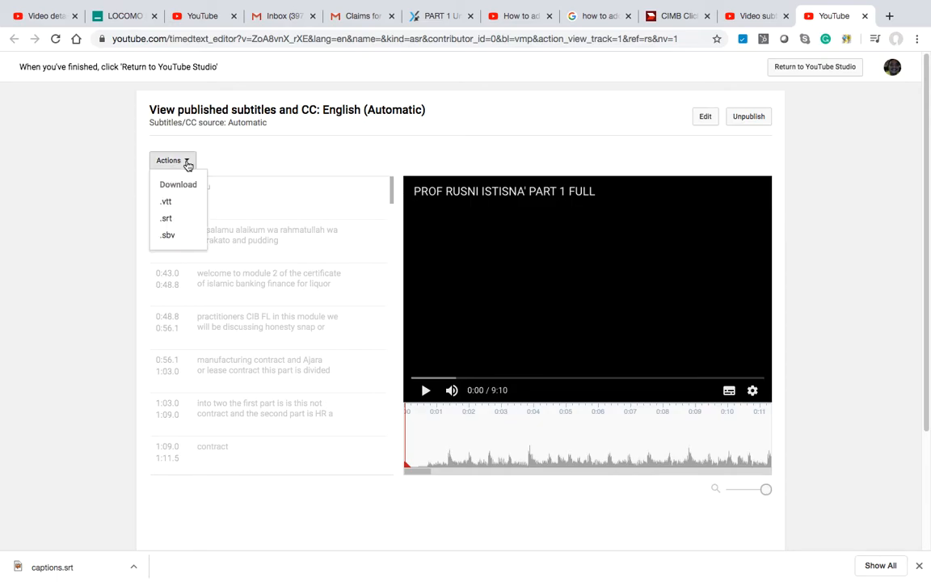
click(168, 220)
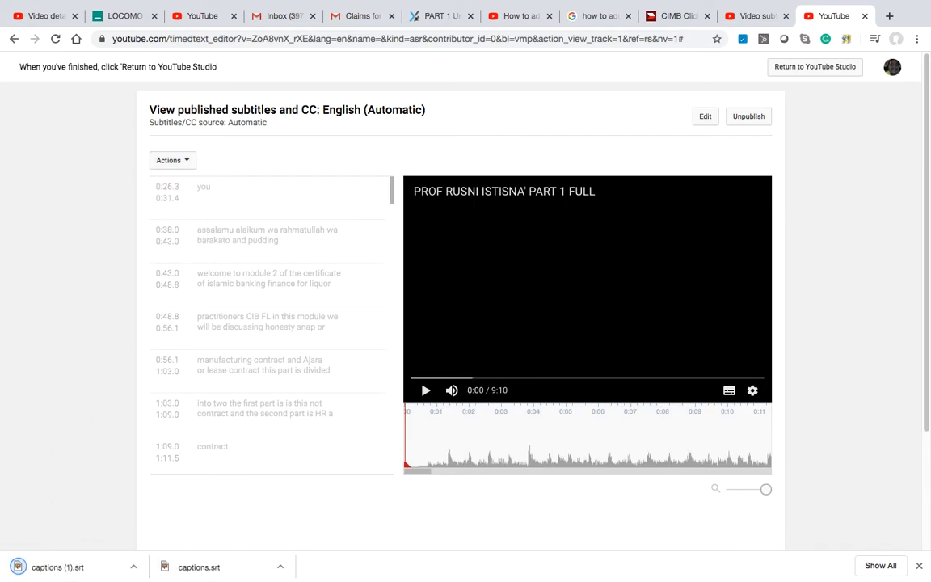
click(133, 568)
click(146, 550)
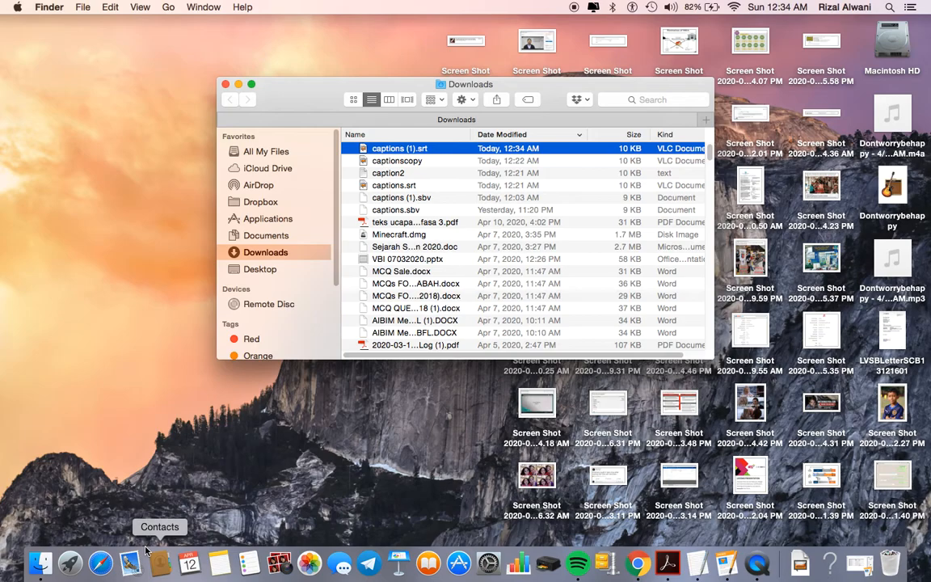
Step: Open captions (1).srt in TextEdit using Open With > Other
right_click(419, 154)
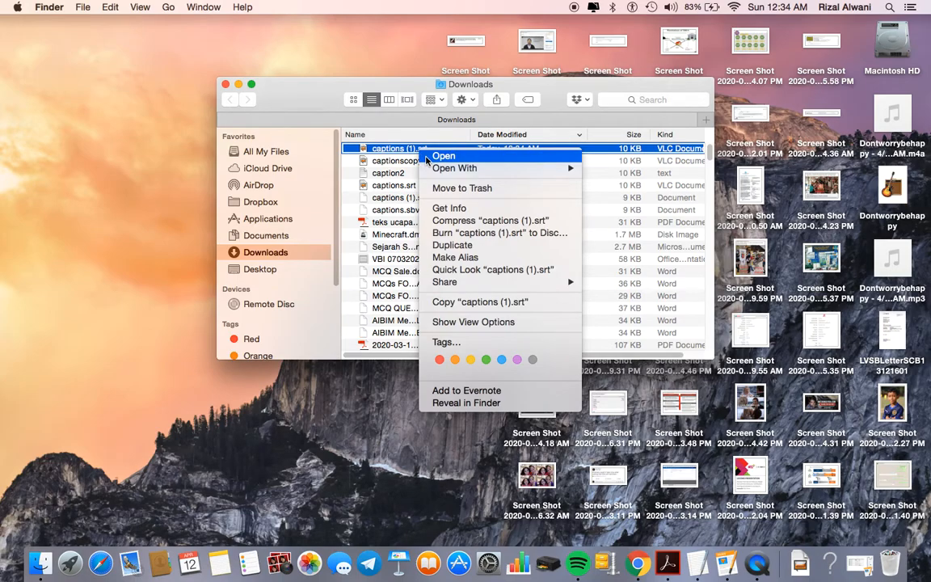
mouse_move(431, 172)
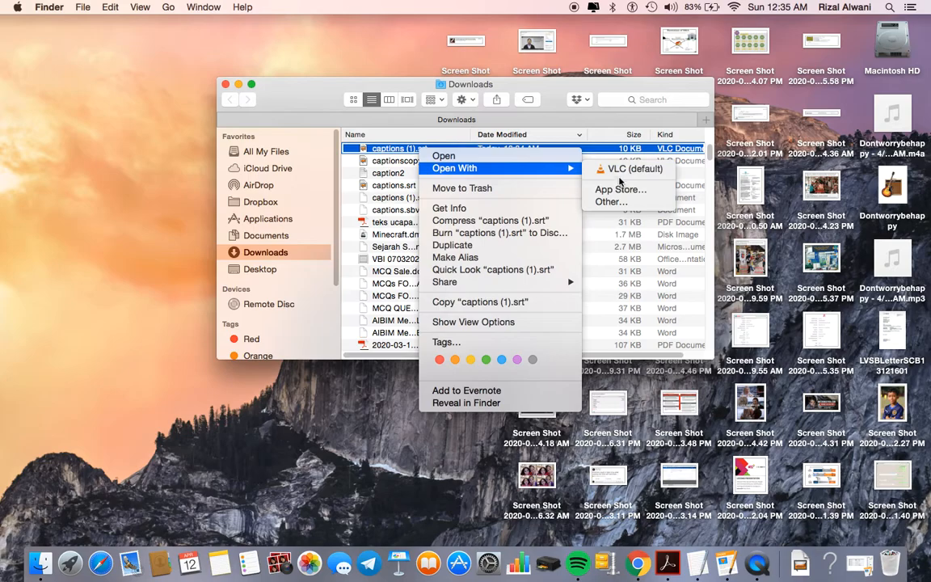
click(617, 203)
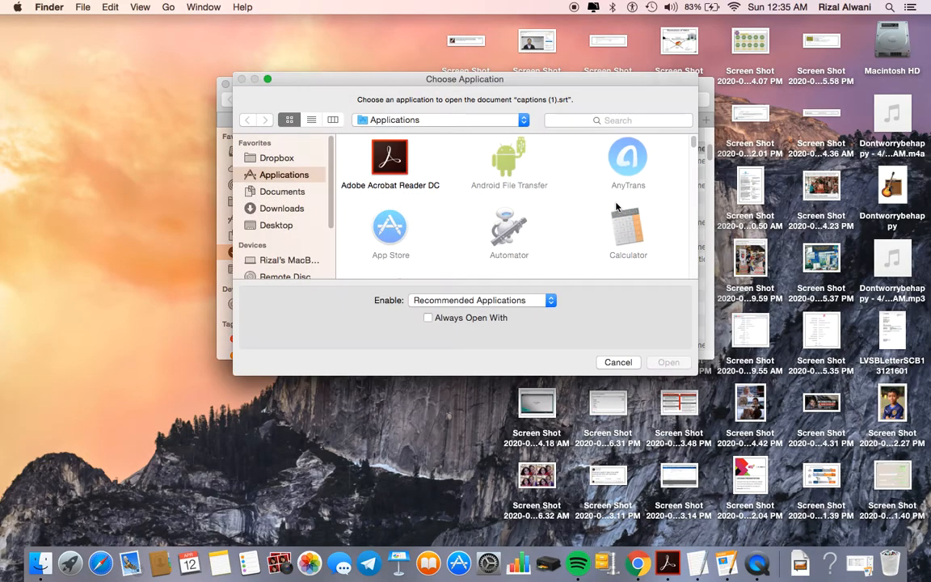
scroll(563, 205, down, 3)
scroll(563, 205, down, 10)
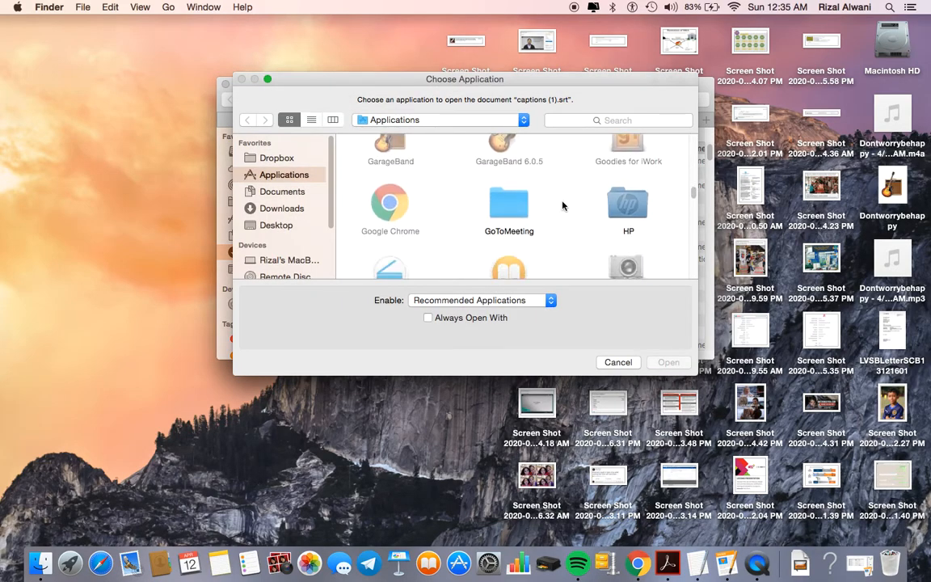
scroll(562, 205, down, 10)
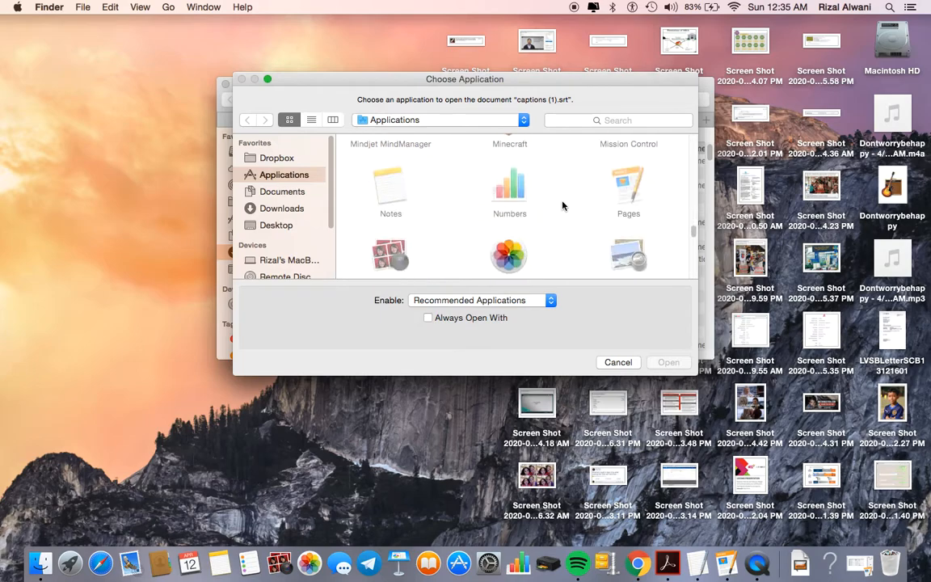
scroll(563, 205, down, 8)
scroll(563, 206, up, 3)
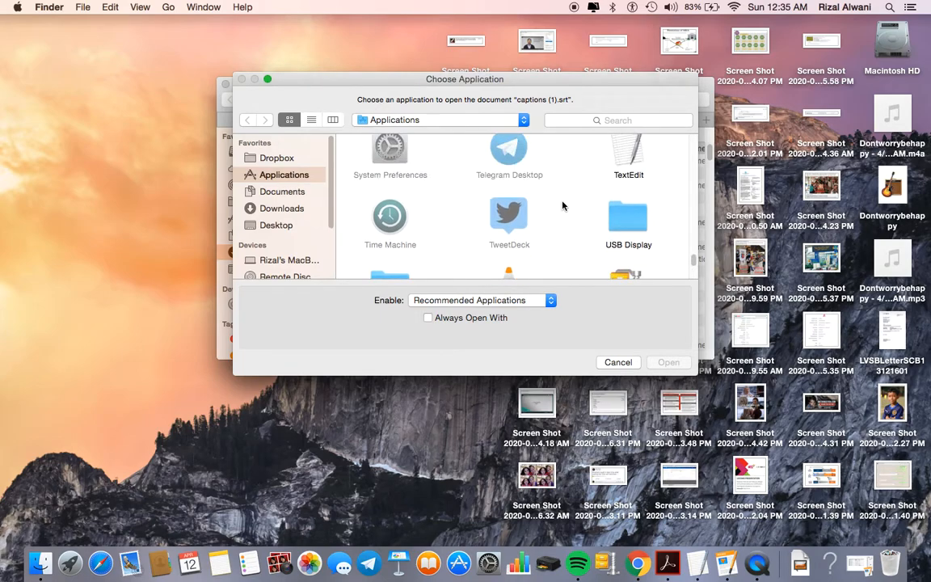
click(628, 176)
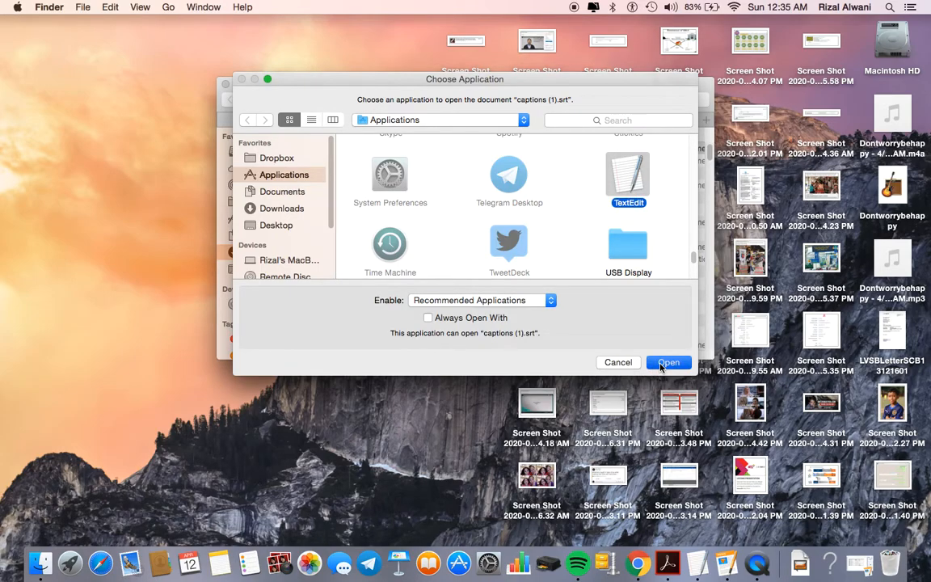
click(667, 362)
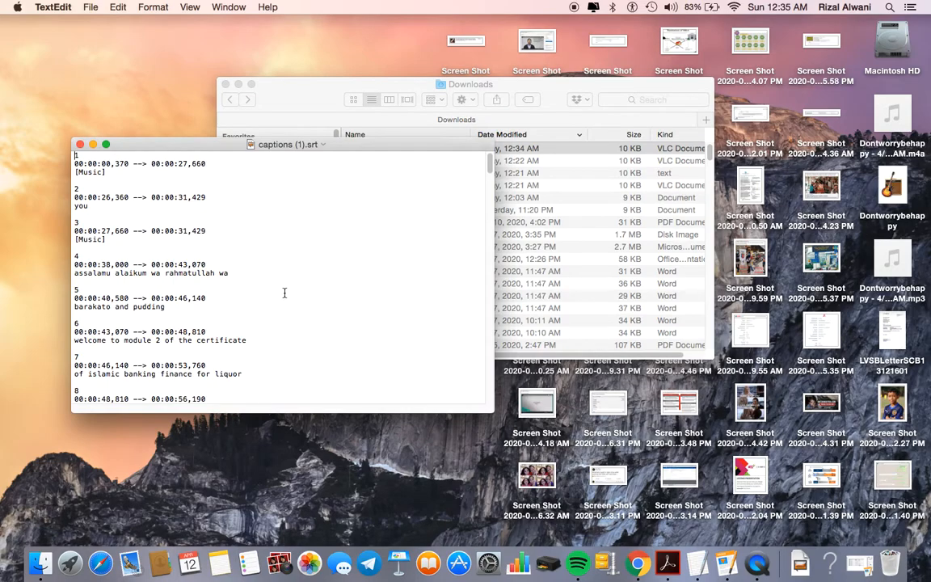
Step: Maximize the TextEdit captions window to review it, restore its size, and return to Chrome
click(105, 144)
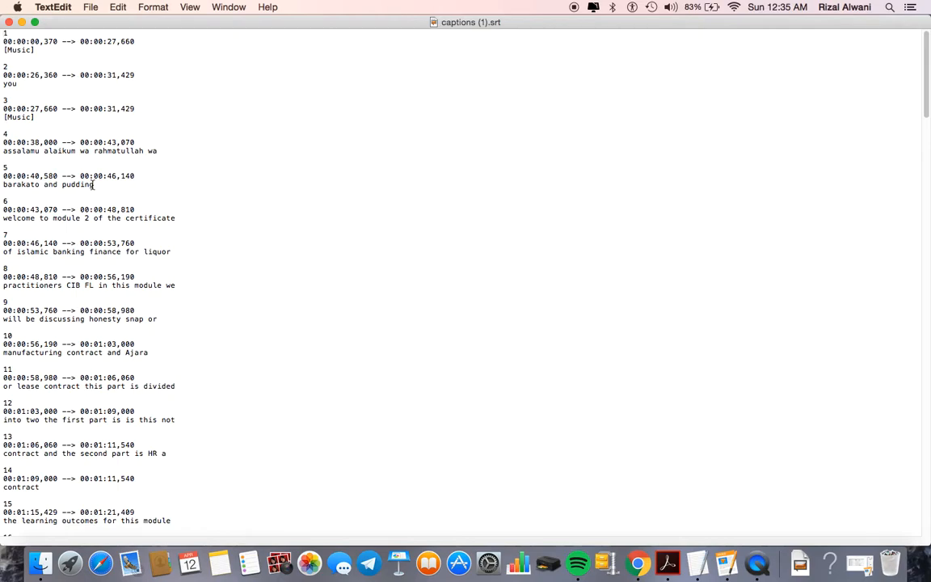
click(34, 22)
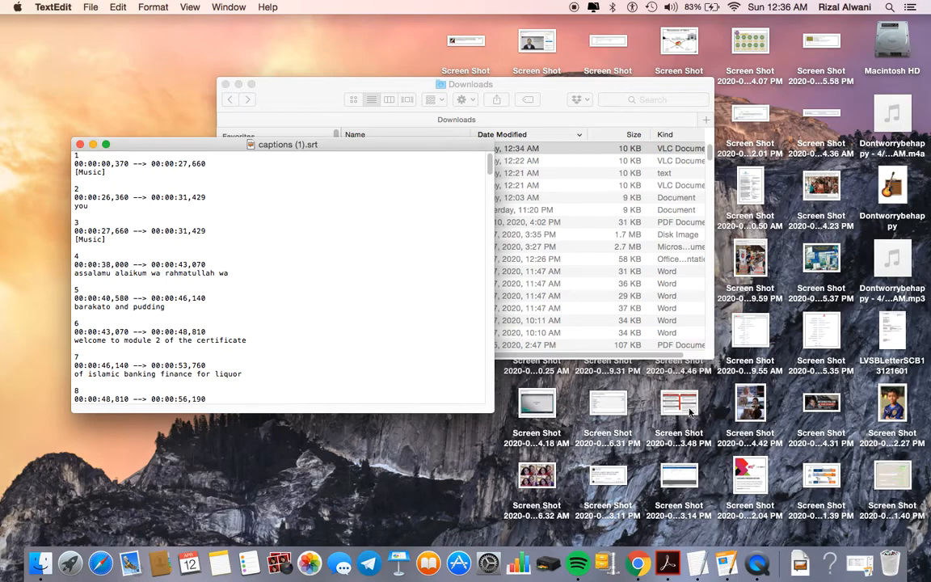
click(638, 564)
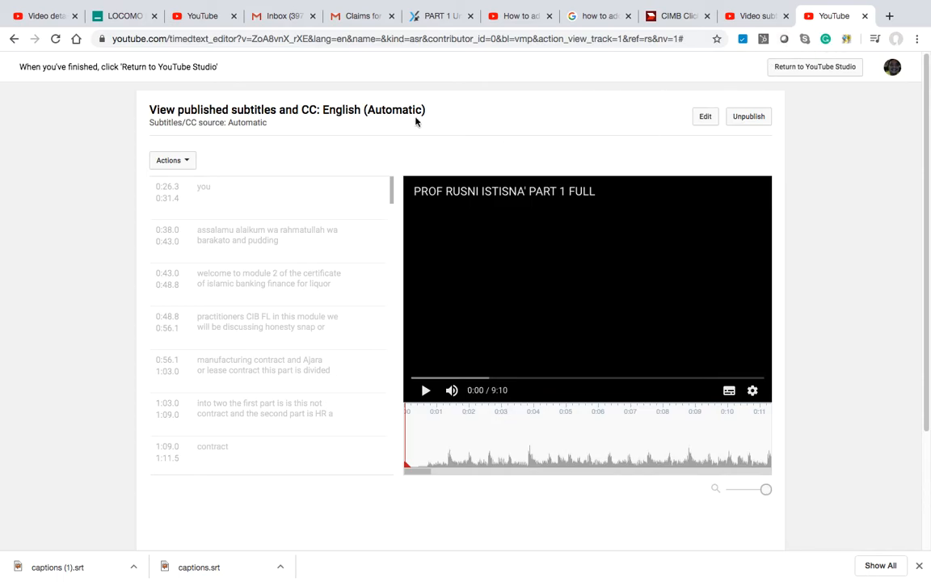
Step: Take Chrome out of full screen using Mission Control
key(ctrl+Up)
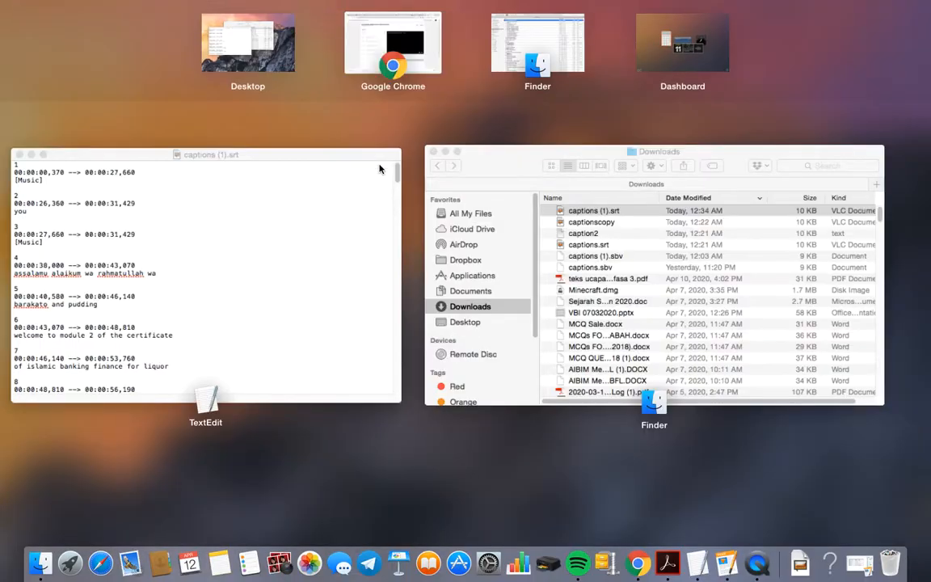
click(430, 44)
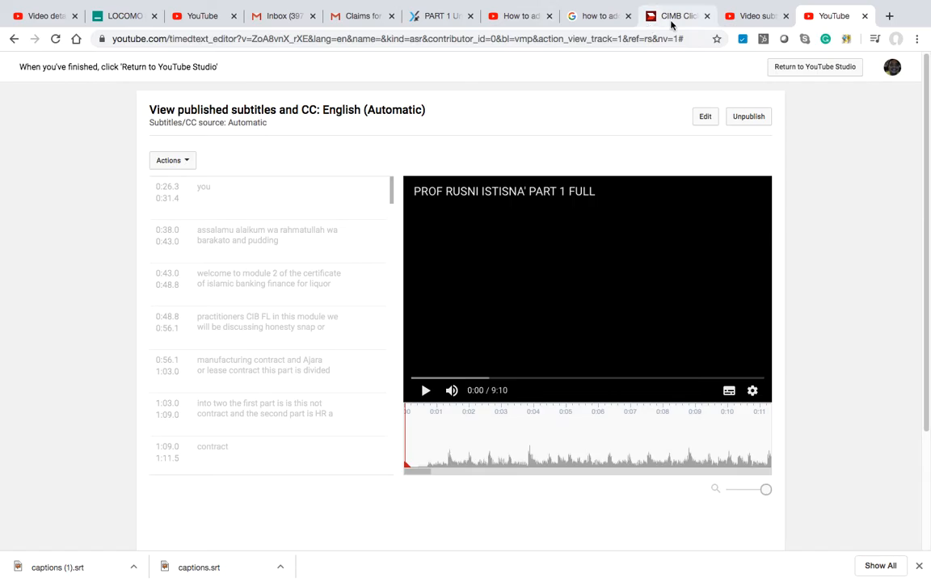
mouse_move(270, 4)
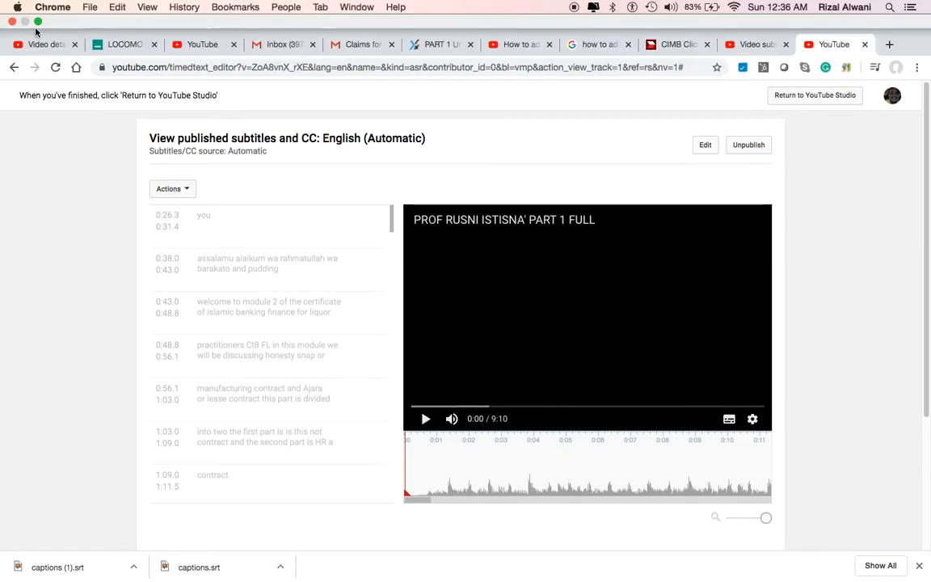
click(38, 21)
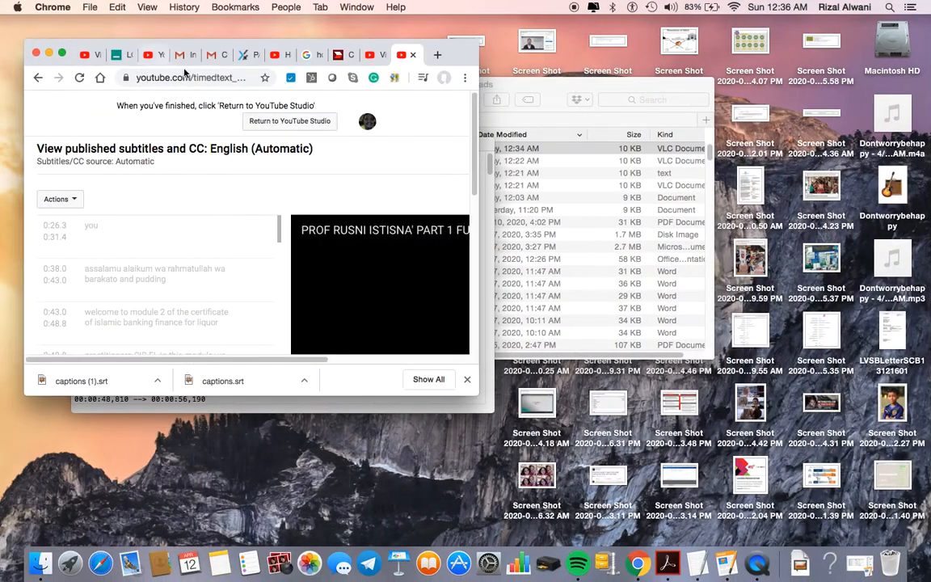
Step: Place Chrome on the left and the TextEdit captions window on the right
drag(218, 48, 540, 129)
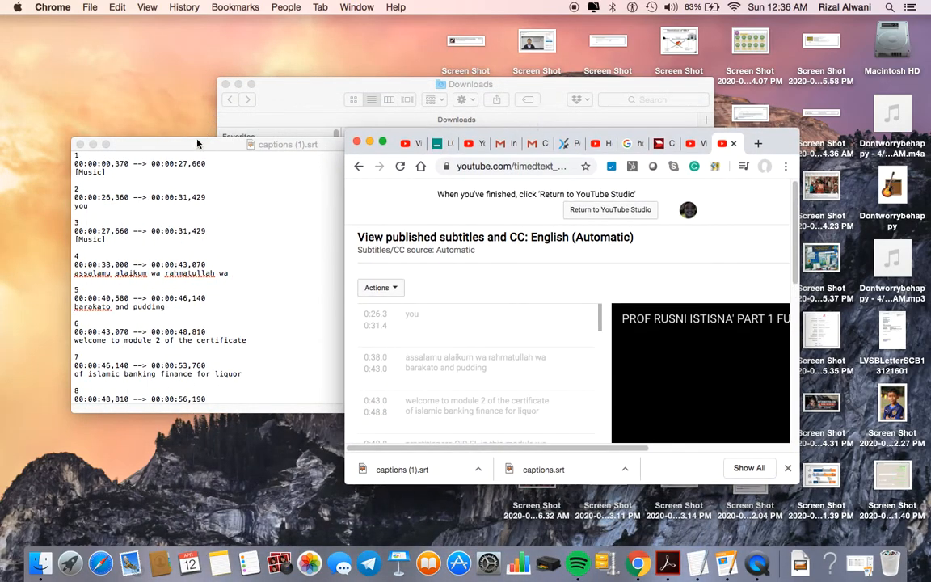
drag(198, 142, 306, 251)
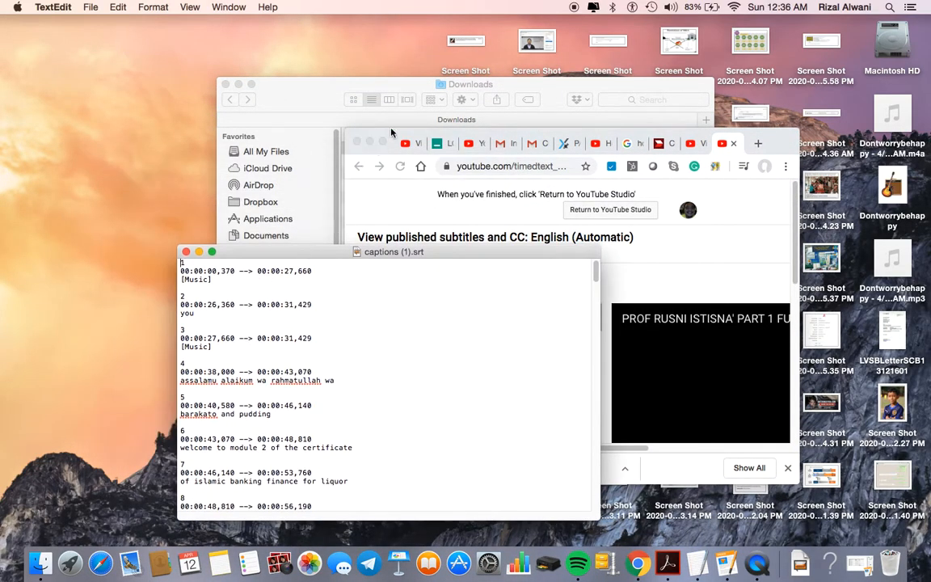
drag(393, 142, 201, 50)
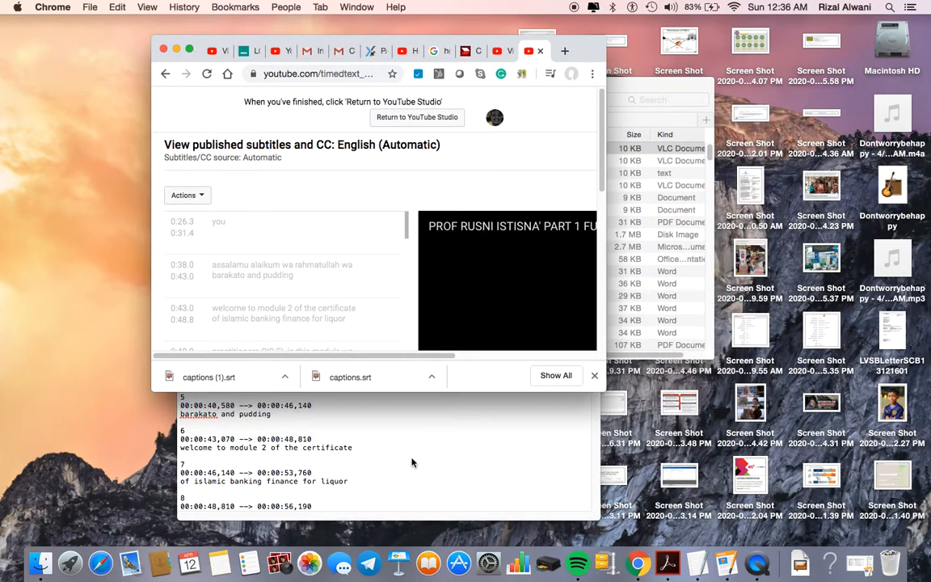
click(417, 468)
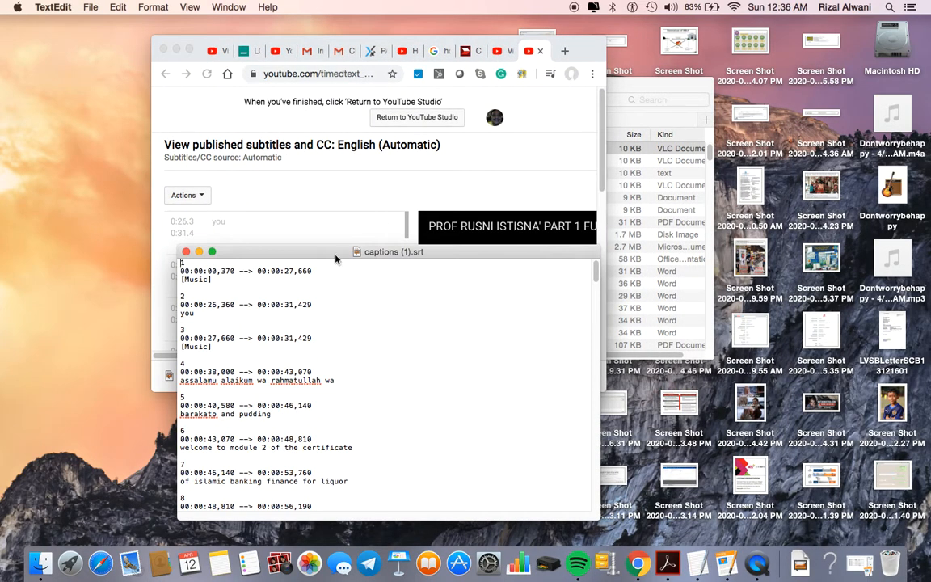
drag(325, 257, 755, 232)
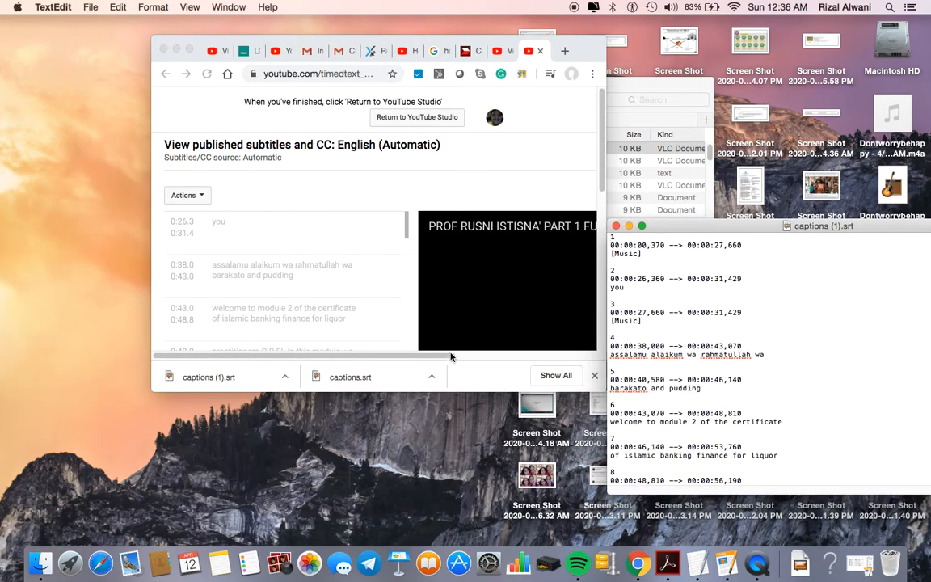
Step: Bring the subtitle editor forward, line up the player, and start the video
click(520, 358)
drag(453, 357, 594, 356)
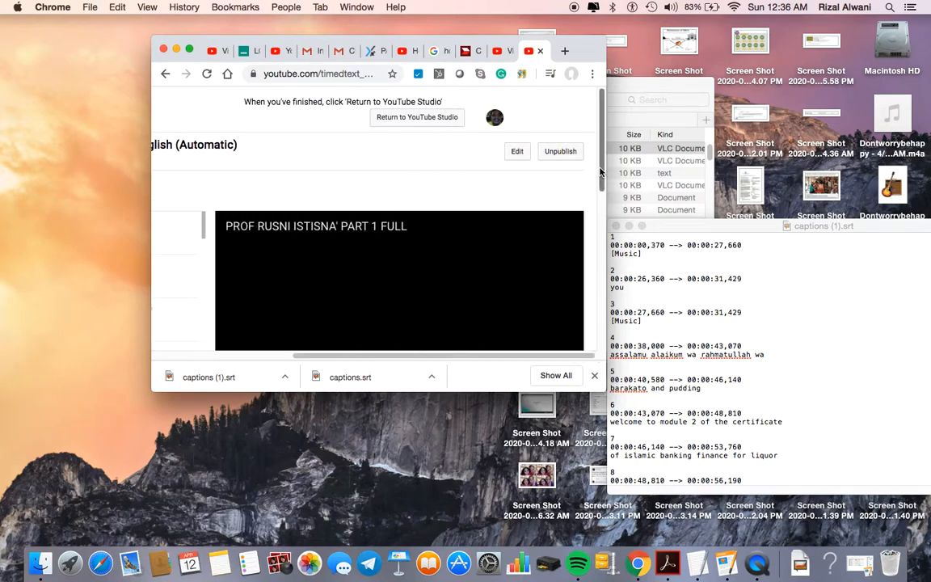
drag(601, 174, 596, 206)
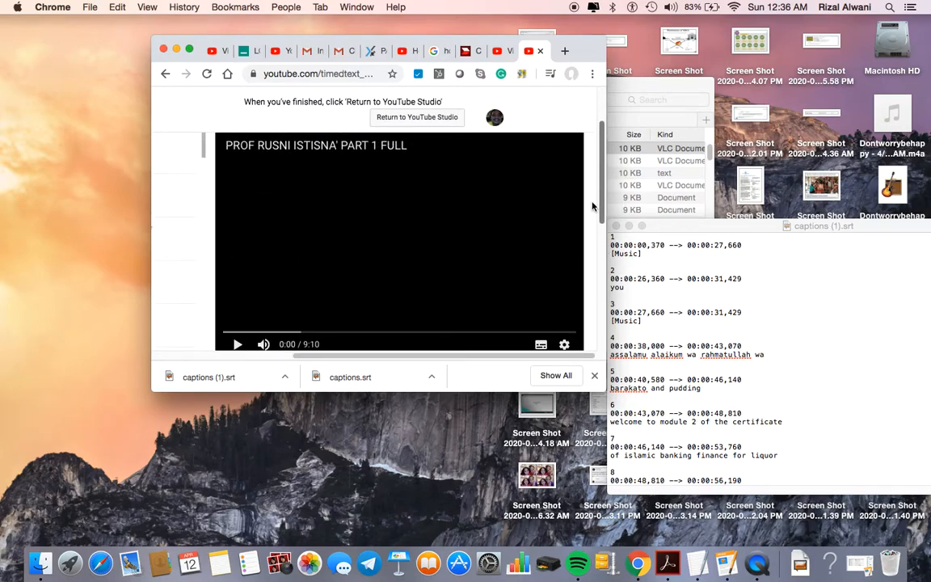
click(238, 344)
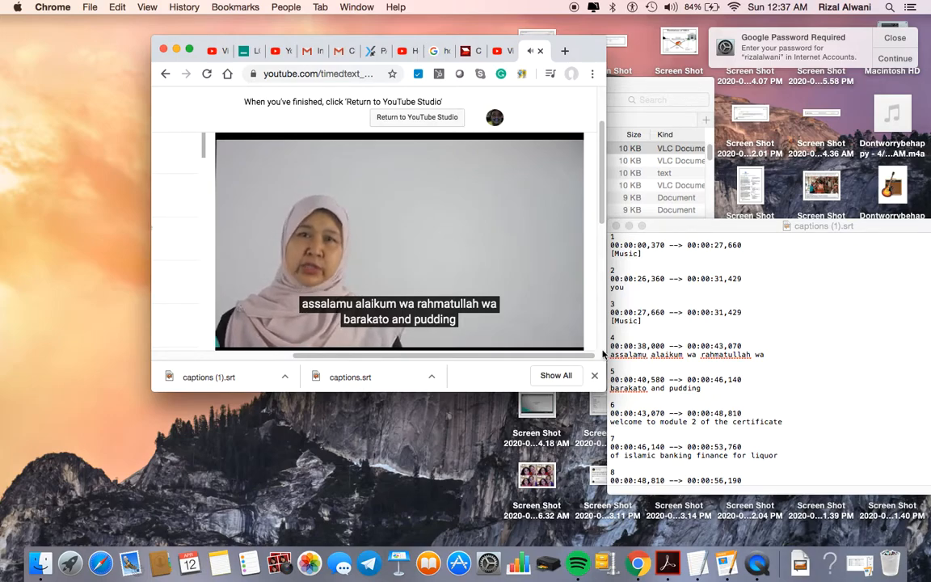
Step: Watch the opening with automatic captions and pause the video at 0:43
mouse_move(393, 343)
click(236, 344)
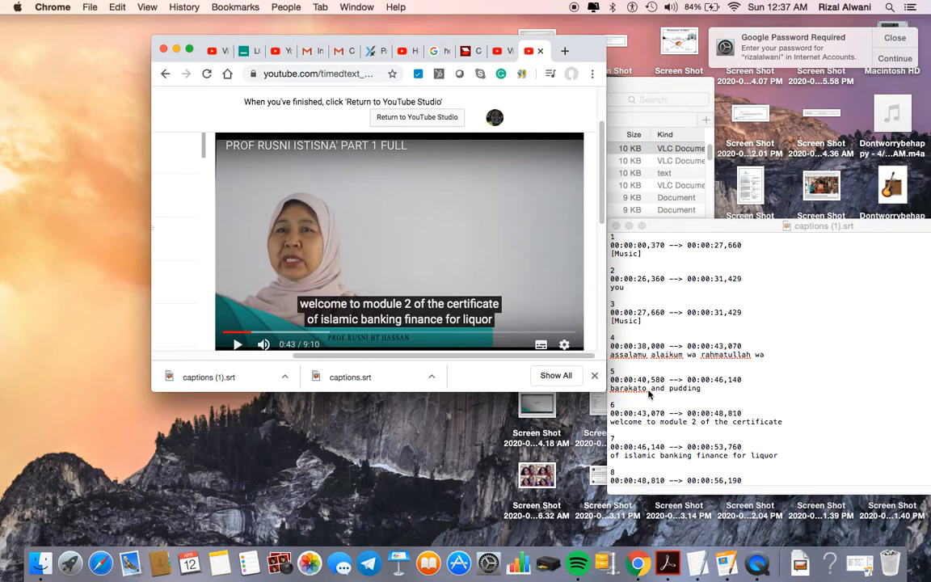
Step: Replace 'pudding' with 'a good day' in caption 5
click(670, 389)
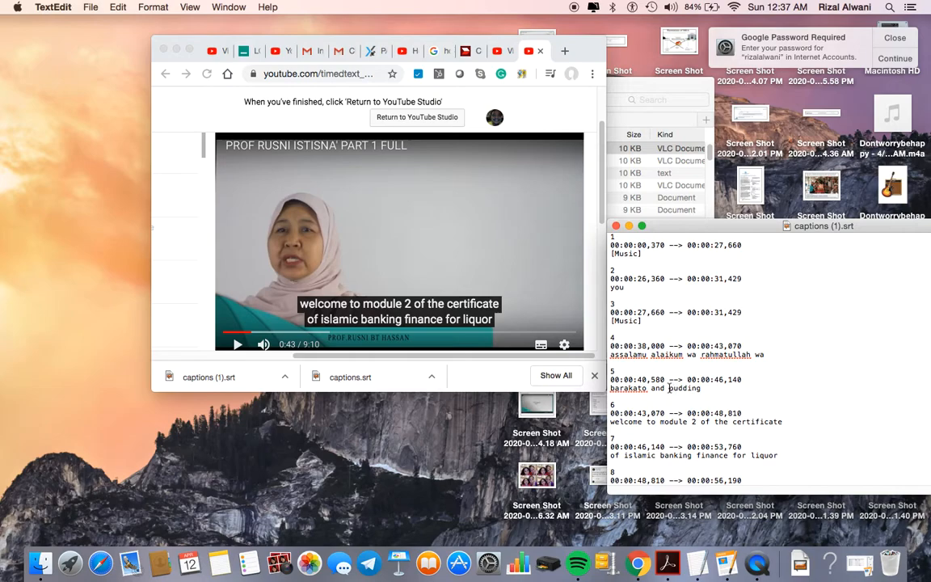
drag(668, 388, 717, 389)
text(a )
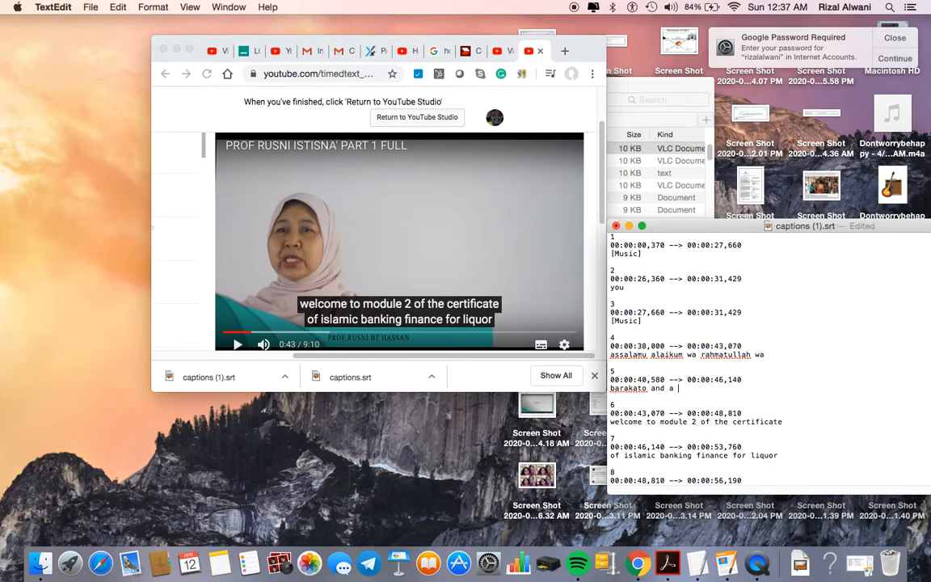
text(good day)
Step: Change 'liquor' to 'legal' in caption 7 and resume the lecture video
scroll(750, 455, down, 4)
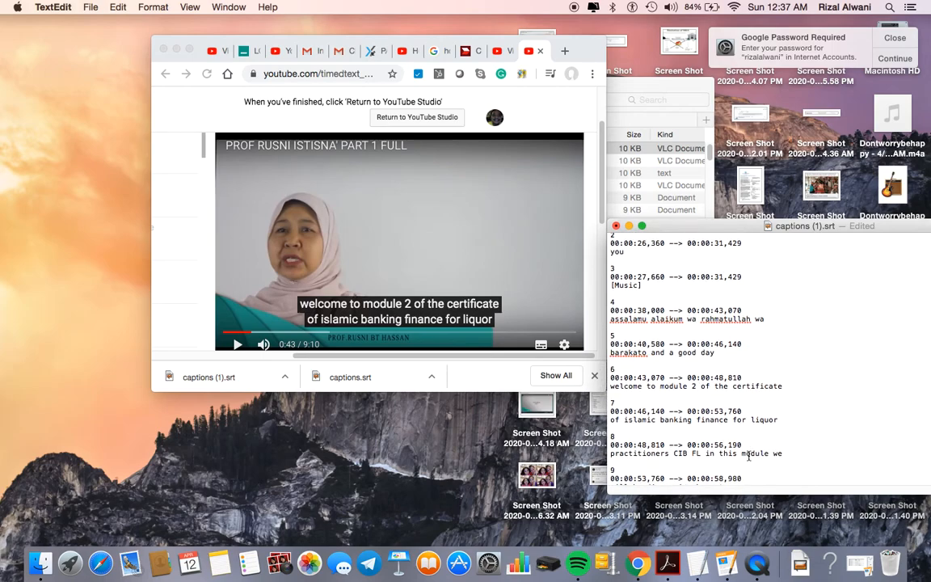
double_click(760, 394)
text(legal)
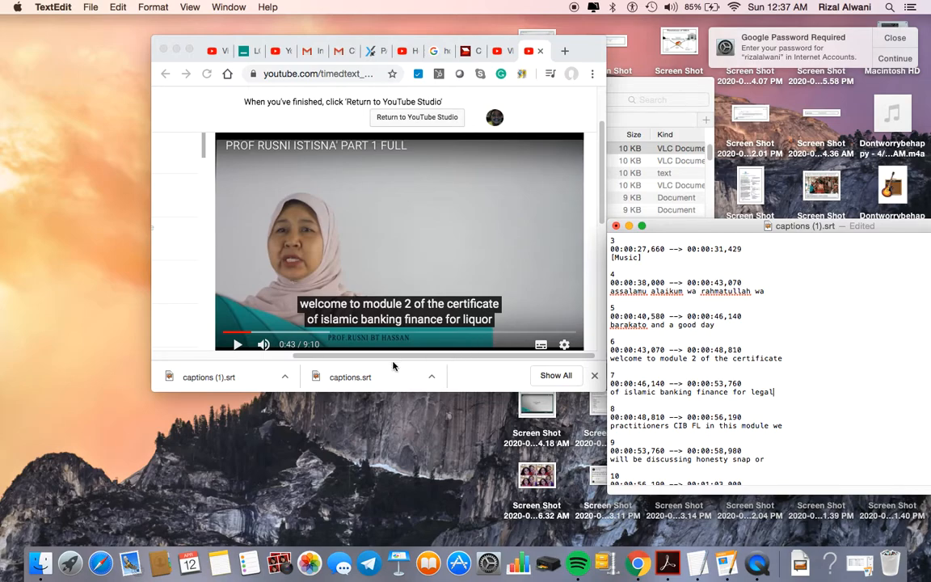
click(237, 344)
click(239, 346)
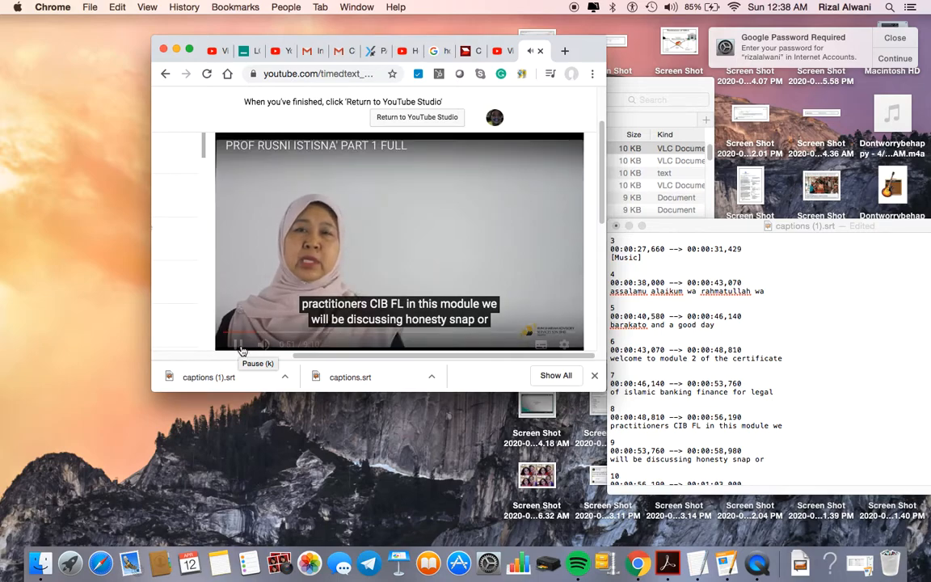
Step: Pause the video and join 'CIB FL' into 'CIBFL' in the captions file
click(238, 346)
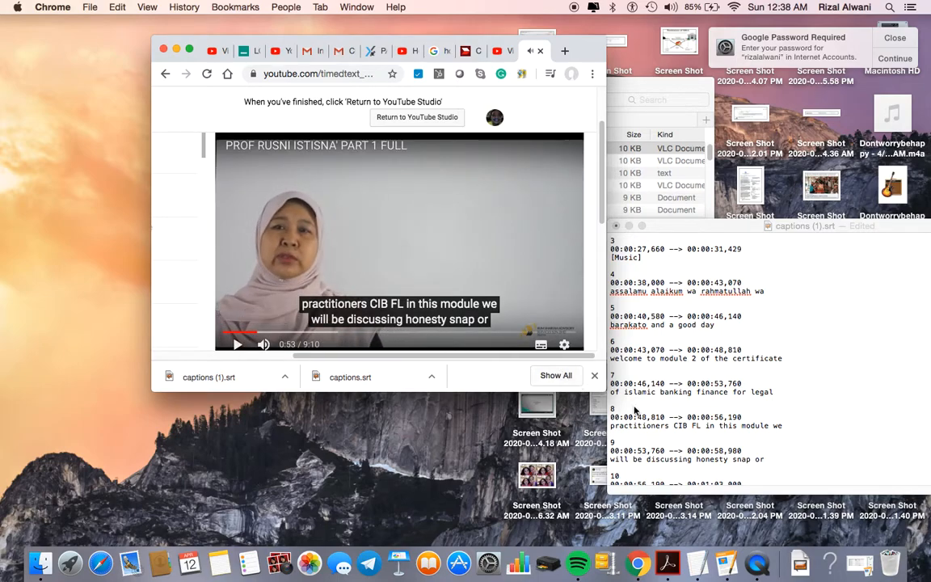
click(693, 426)
key(BackSpace)
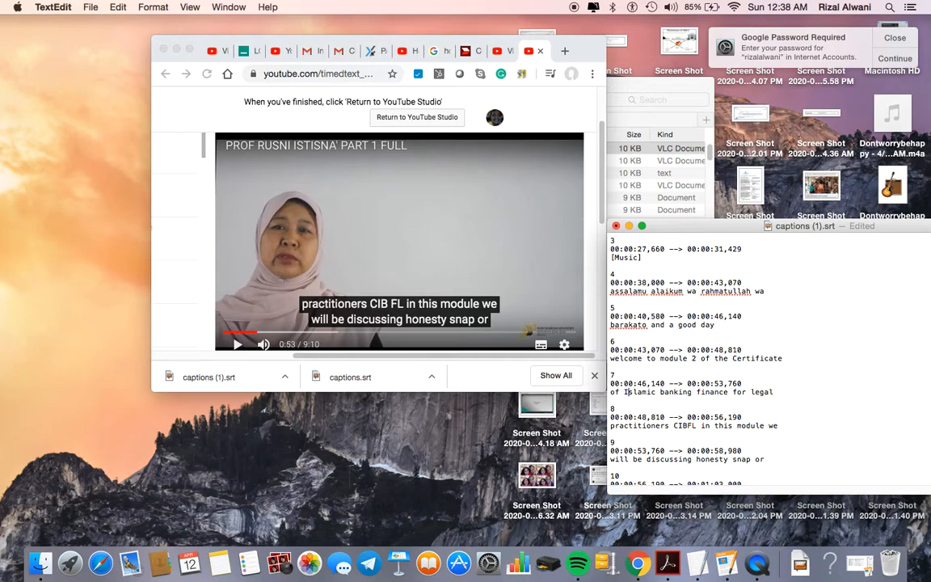
Step: Capitalize Banking, Finance and Legal in caption 7
click(663, 392)
key(BackSpace)
text(B)
click(701, 392)
key(BackSpace)
text(F)
key(BackSpace)
text(L)
Step: Capitalize 'Practitioners', add a period after CIBFL, and resume the video
click(612, 426)
key(BackSpace)
text(P)
click(699, 426)
text(.)
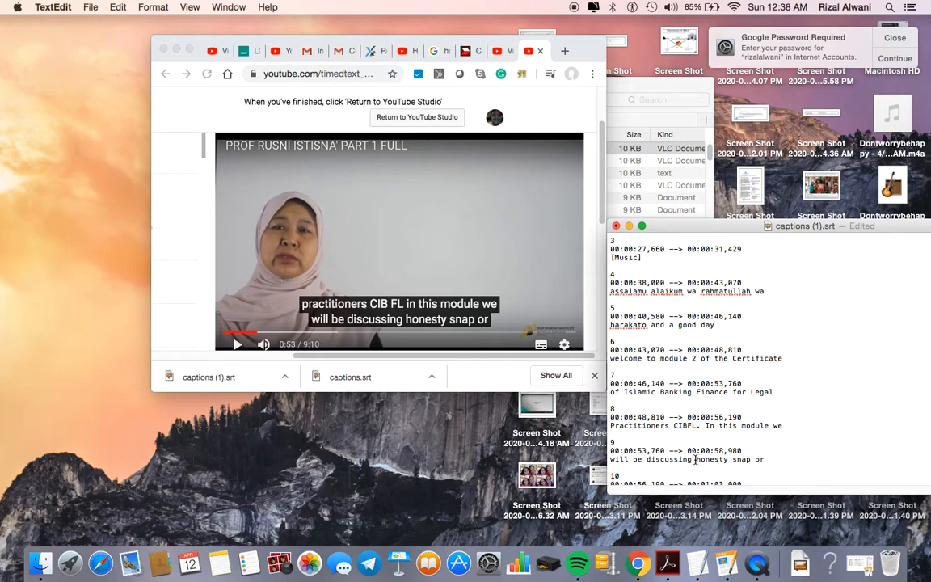
click(212, 306)
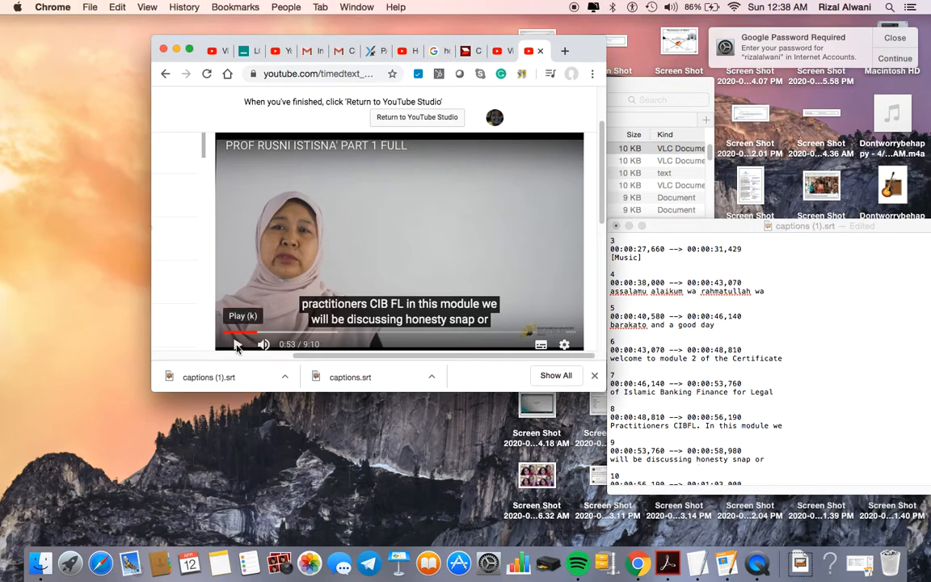
click(236, 346)
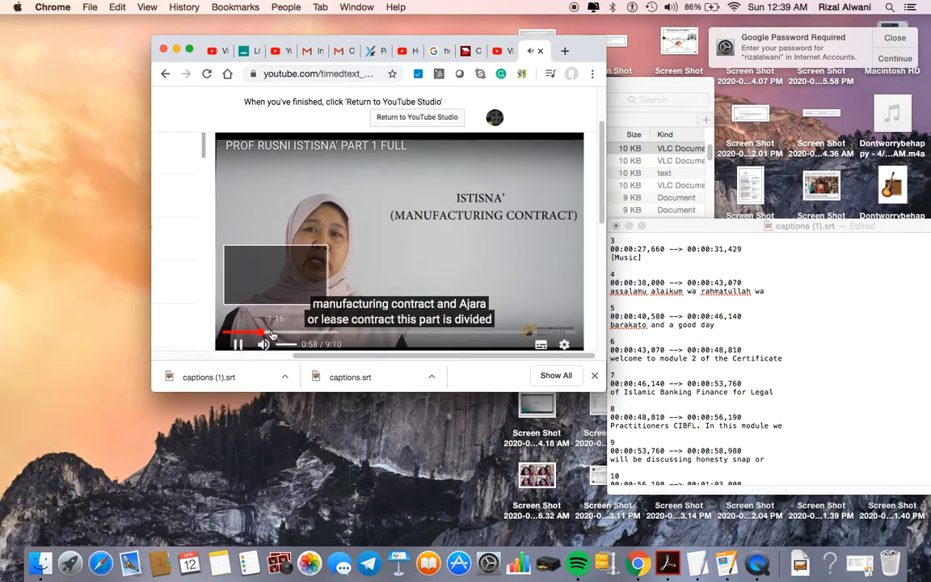
Step: Pause at 0:58 and replace 'honesty snap' with 'on Istisna'' in caption 9
click(238, 346)
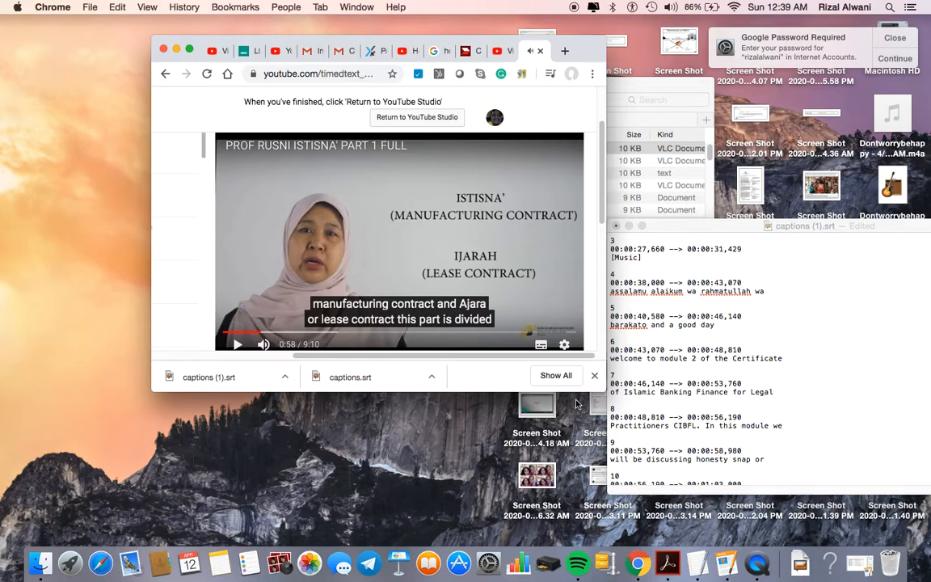
click(697, 459)
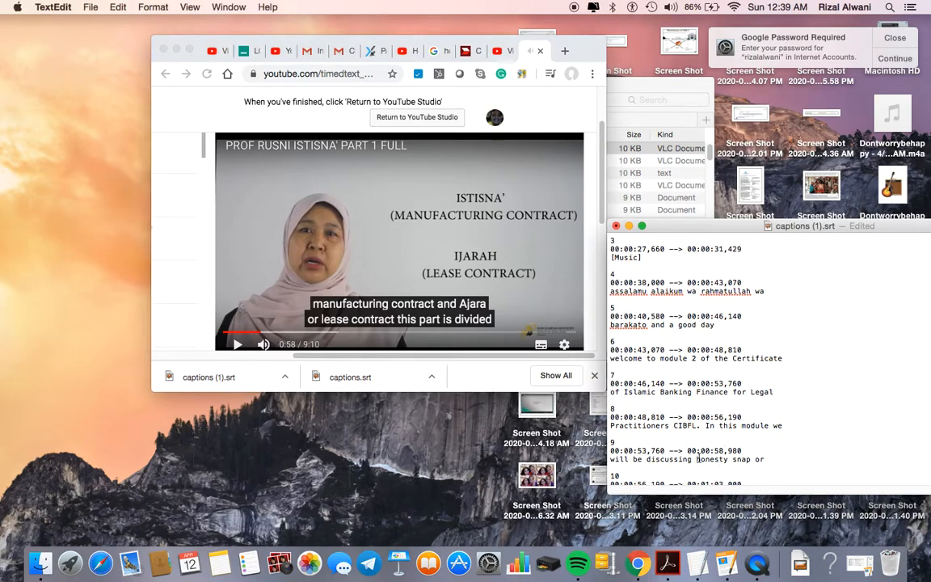
drag(697, 459, 751, 462)
text(on Istisna')
Step: Change 'Ajara' to 'Ijarah' at the end of caption 10
scroll(722, 443, down, 3)
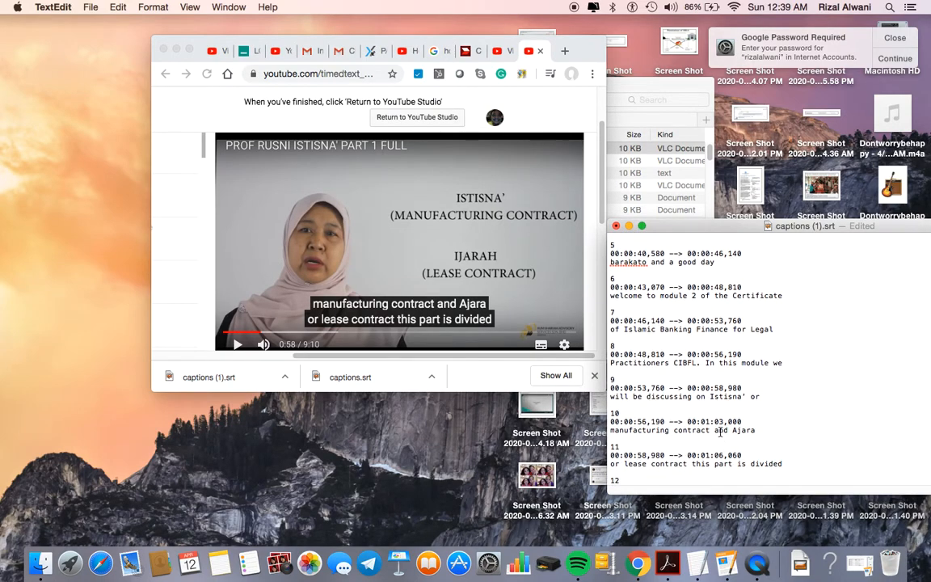
drag(732, 431, 760, 433)
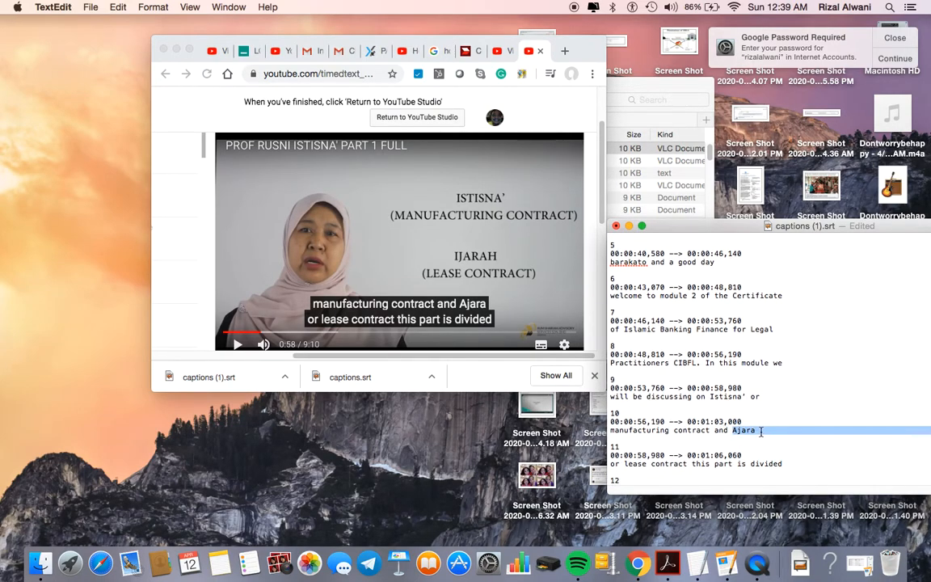
text(Ijar)
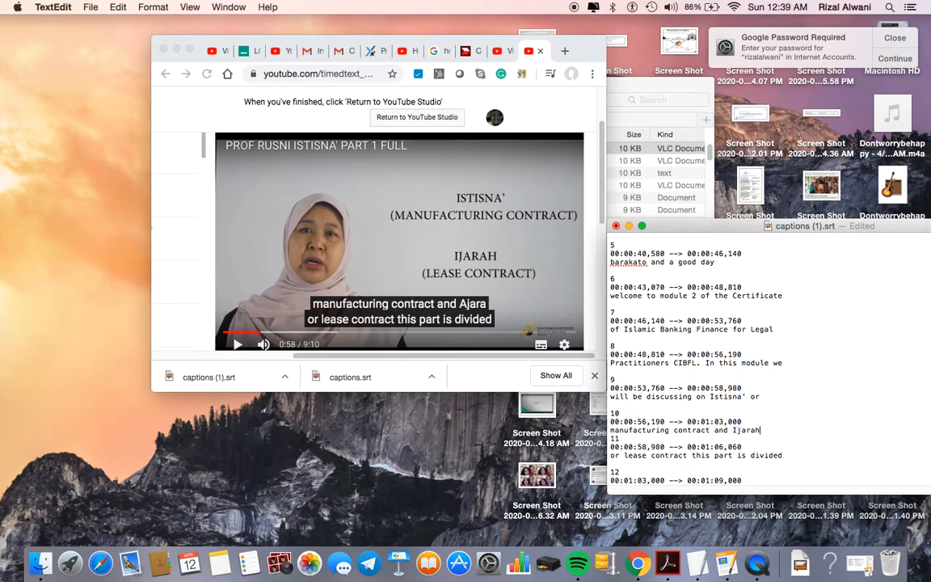
scroll(665, 390, down, 5)
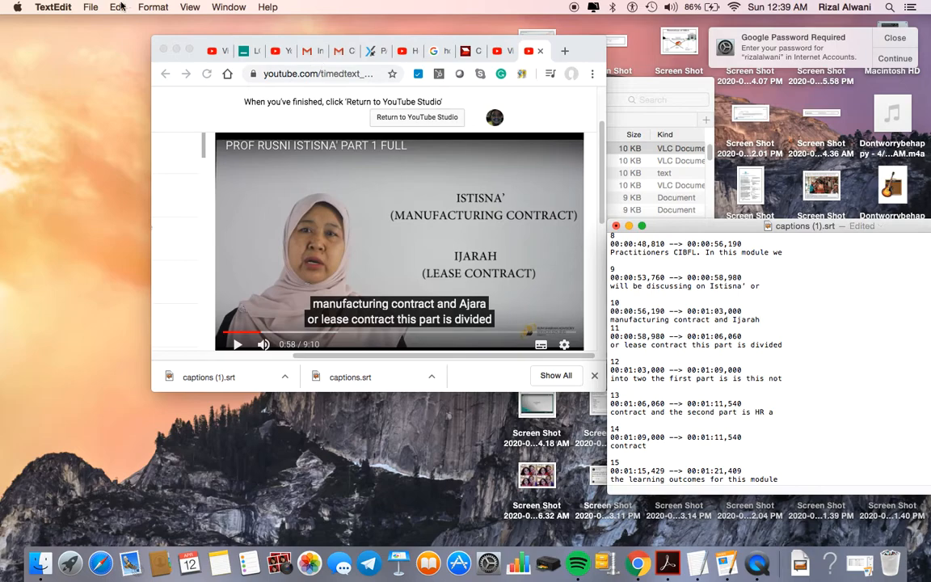
Step: Save captions (1).srt and enlarge the TextEdit window to fill the screen
click(91, 7)
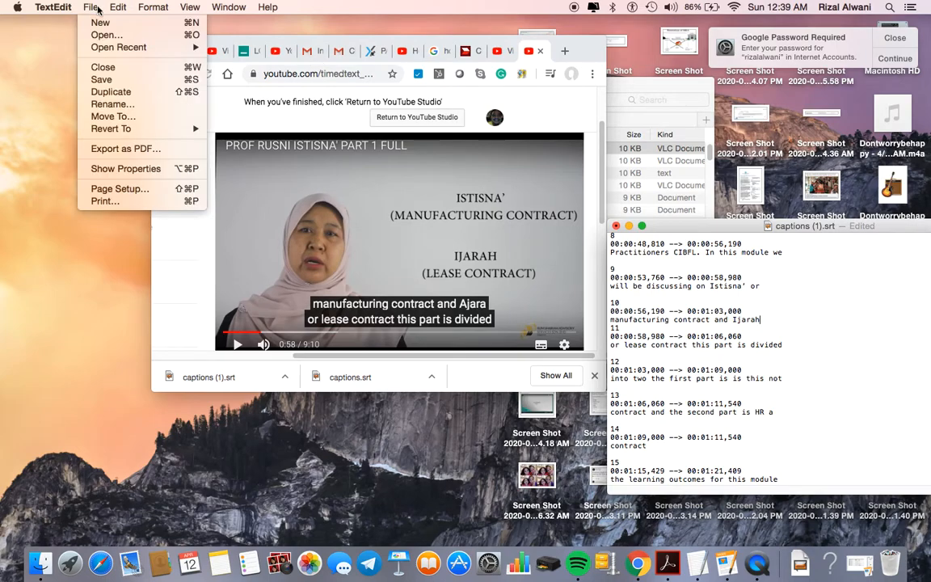
click(105, 81)
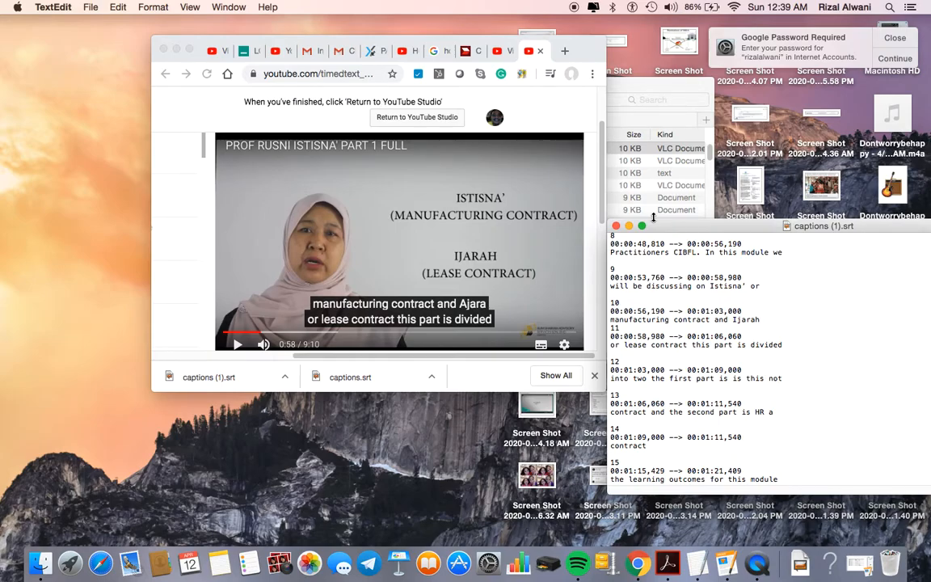
drag(697, 227, 367, 145)
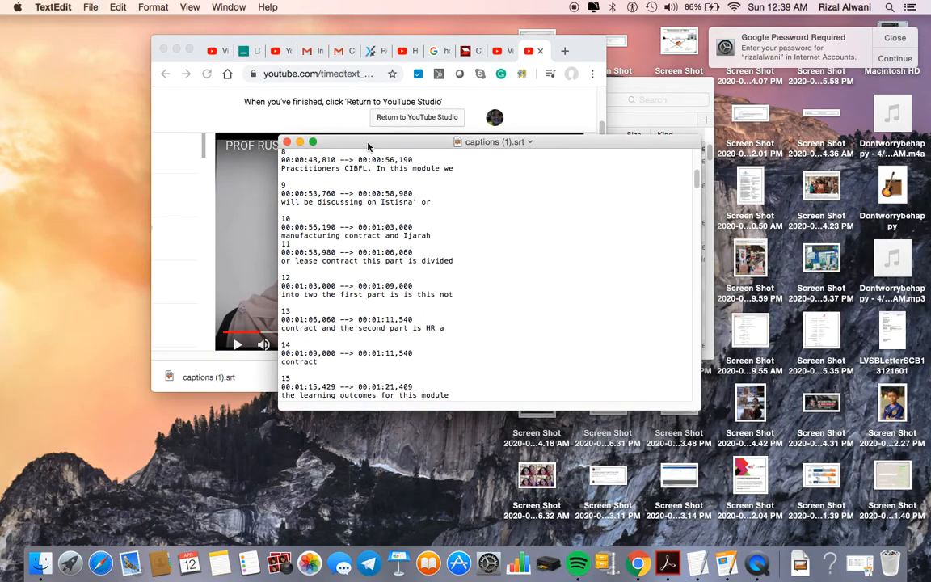
click(313, 143)
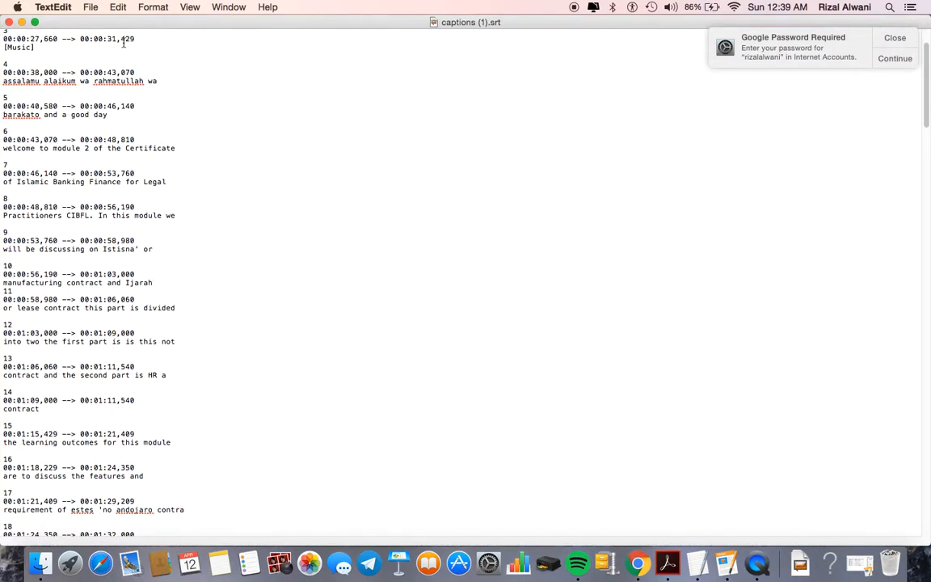
Step: Duplicate the captions file and name the copy IstisnaPart1.srt
click(91, 7)
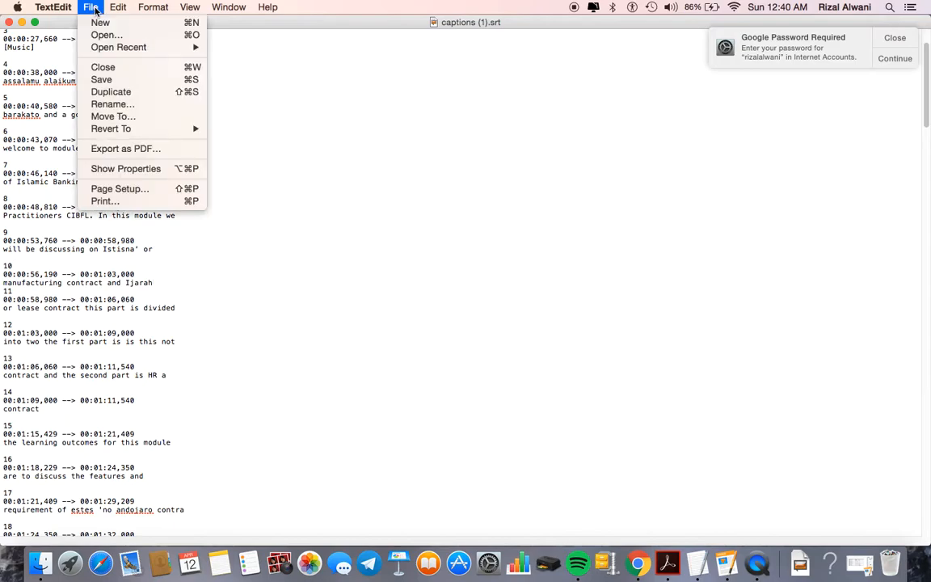
click(110, 93)
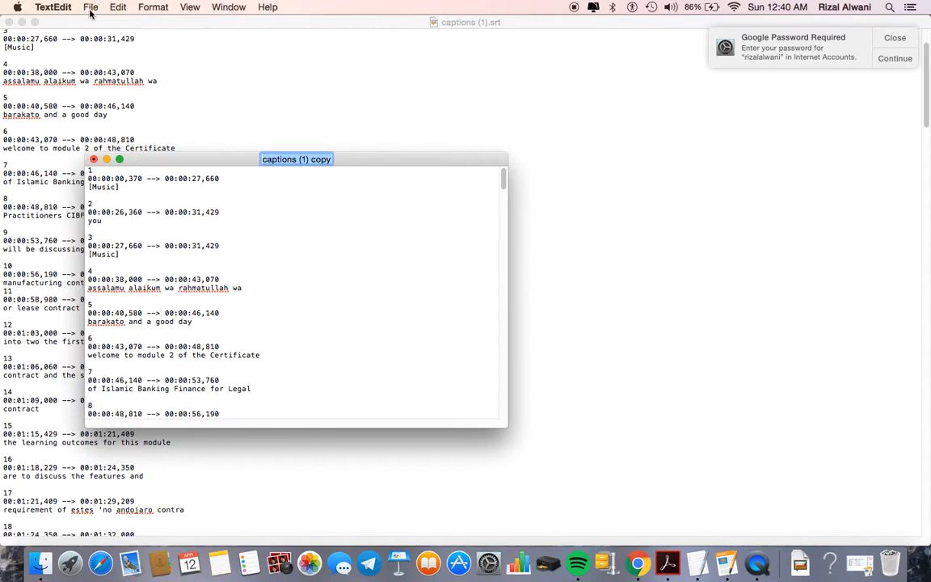
click(92, 10)
click(102, 77)
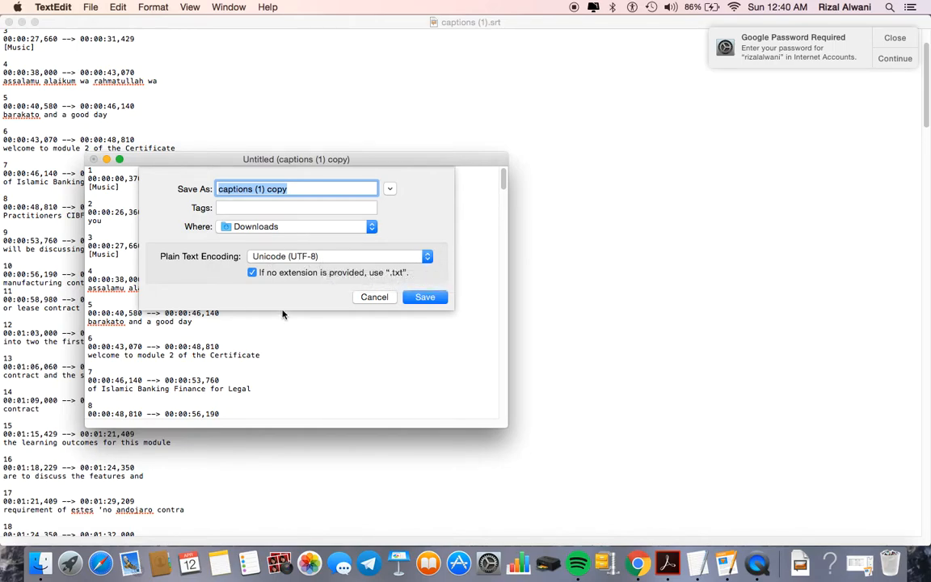
click(299, 186)
key(BackSpace)
key(BackSpace)
key(BackSpace)
key(BackSpace)
key(BackSpace)
key(BackSpace)
key(BackSpace)
key(BackSpace)
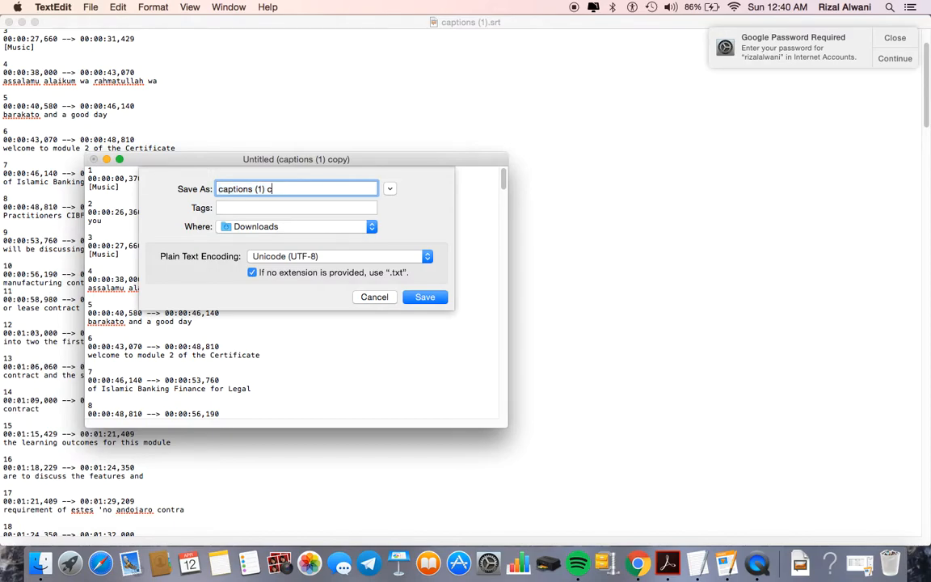
key(BackSpace)
key(BackSpace)
key(BackSpace)
key(BackSpace)
key(BackSpace)
key(BackSpace)
text(IstisnaPart1.s)
Step: Save the copy to the Desktop as IstisnaPart1.srt, without a .txt extension added
click(301, 231)
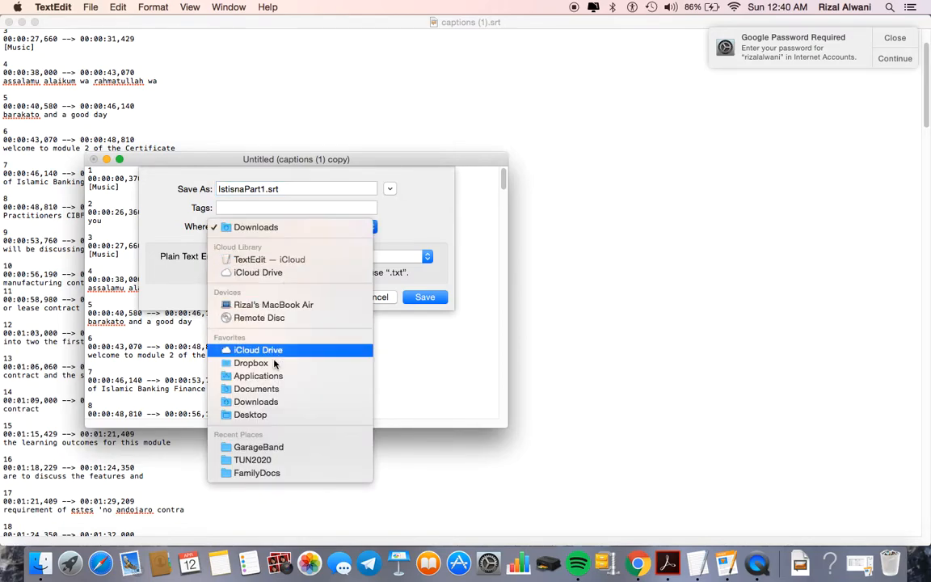
click(262, 415)
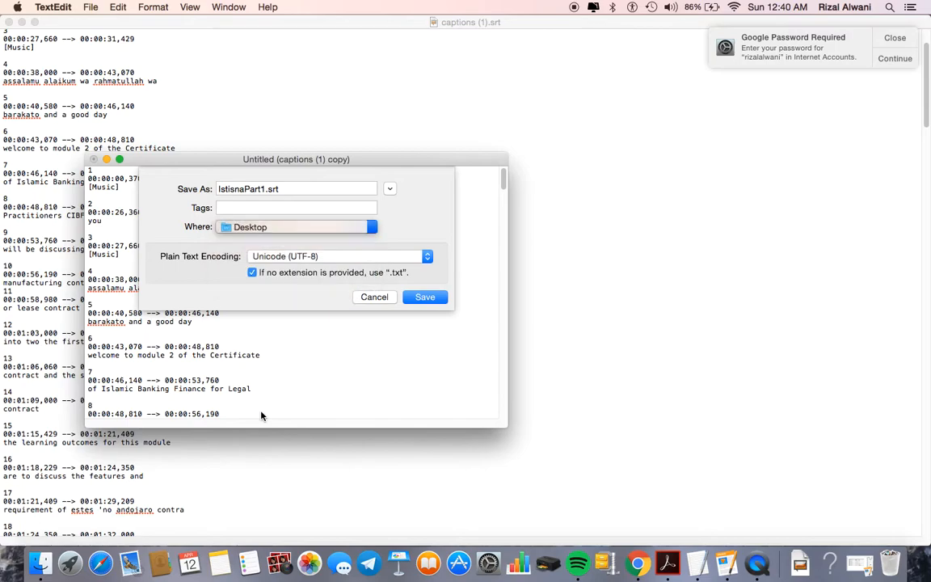
click(424, 298)
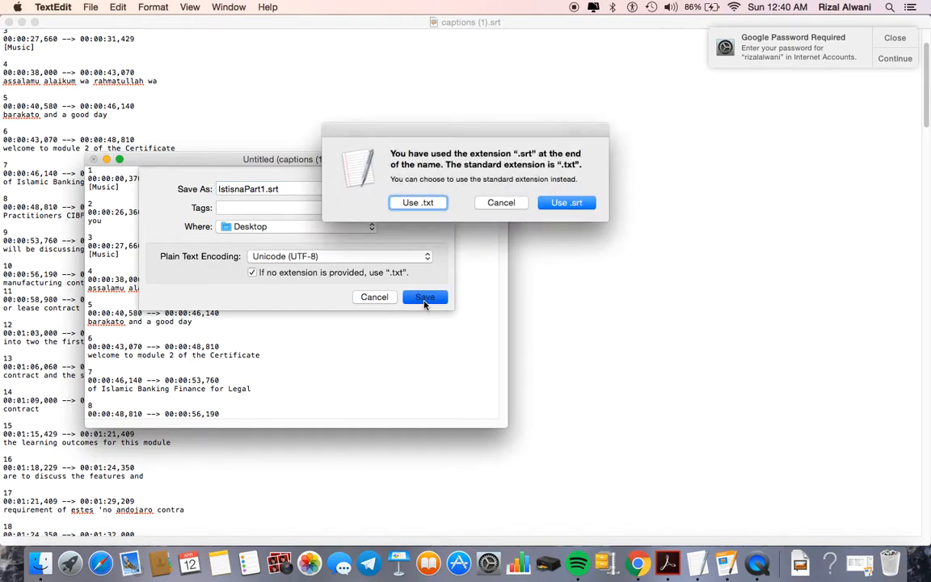
click(481, 202)
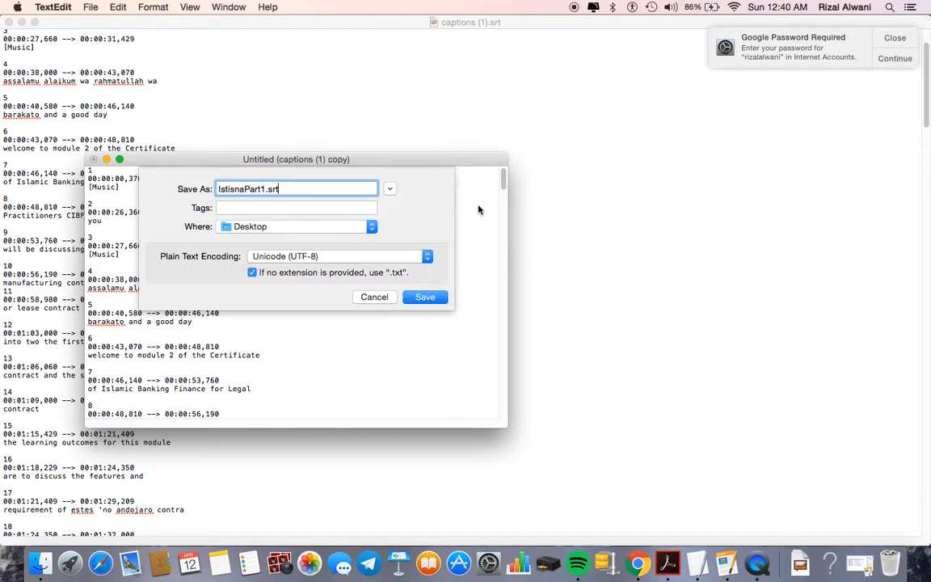
click(253, 274)
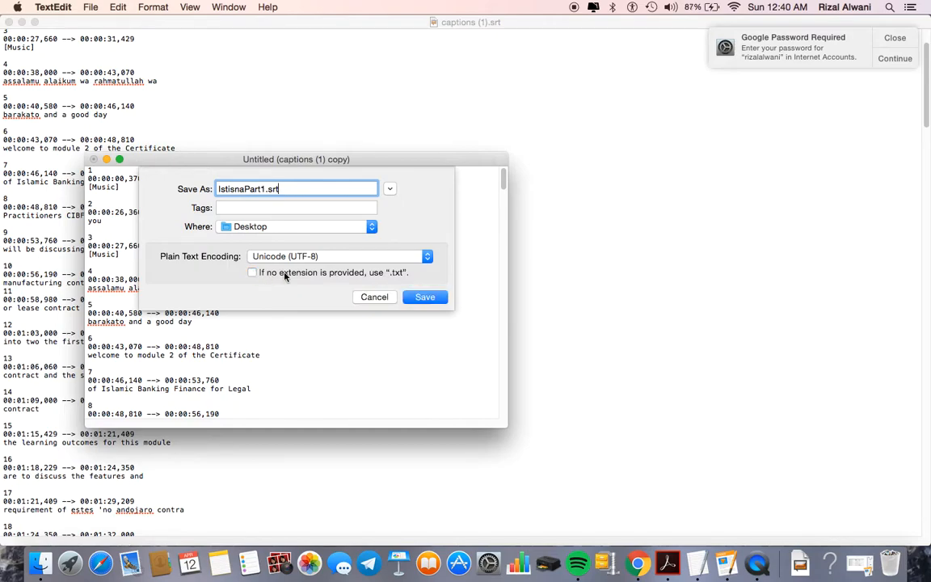
click(426, 298)
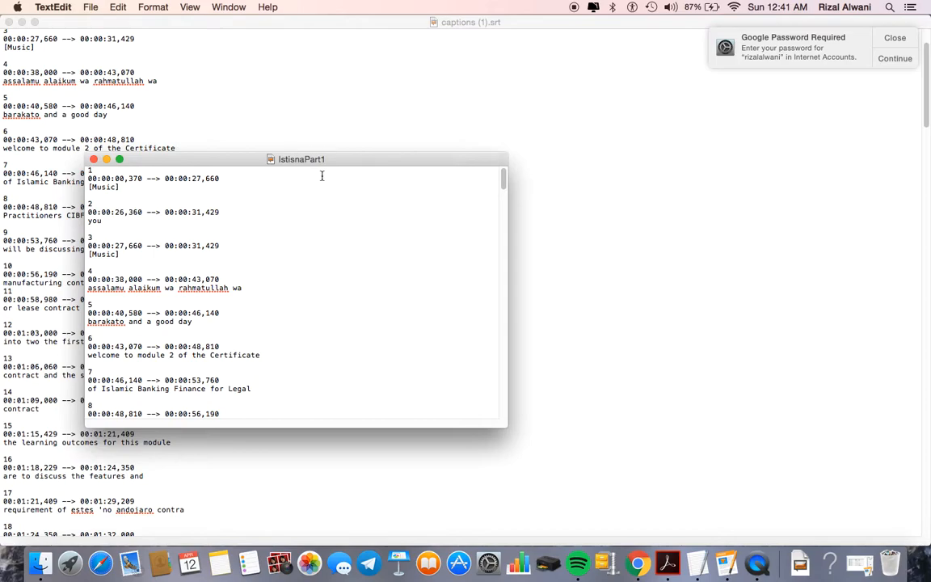
Step: Bring the Chrome YouTube window forward and make it fill the screen
key(ctrl+Up)
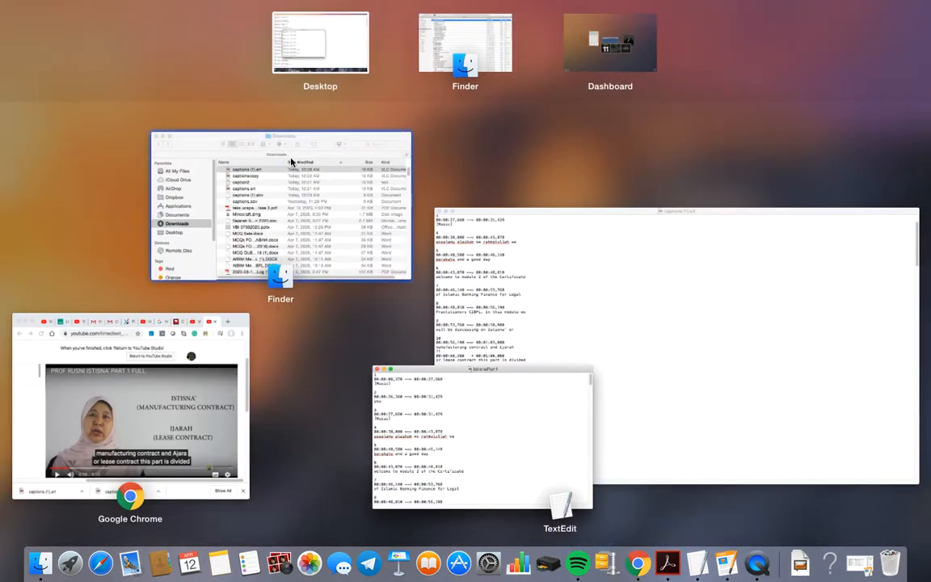
click(194, 397)
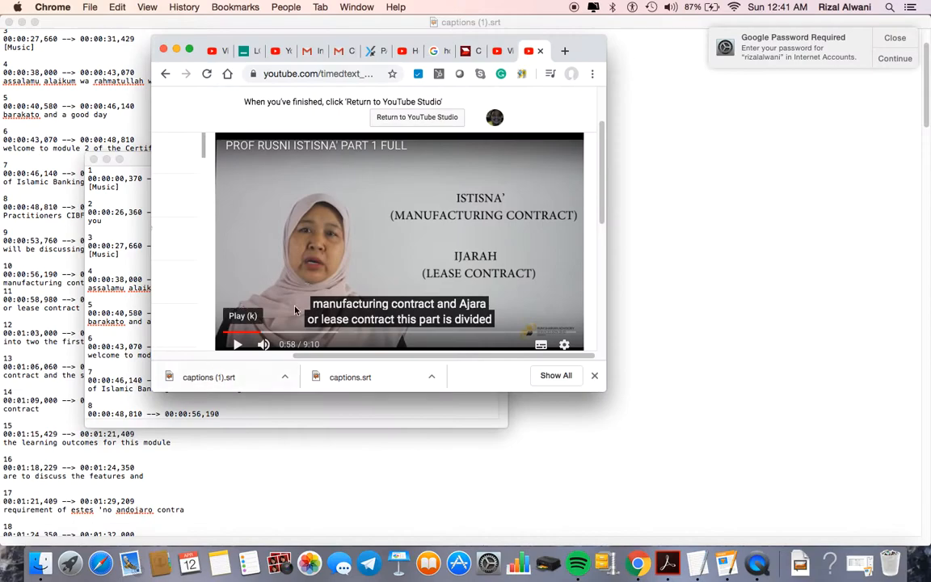
click(189, 50)
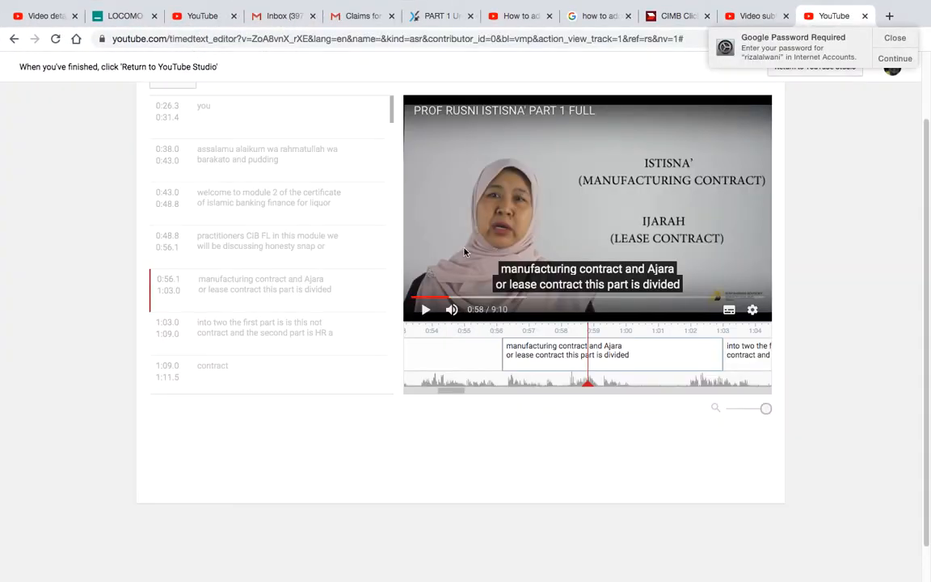
Step: Show the subtitle download options, then close them without choosing one
scroll(390, 305, up, 2)
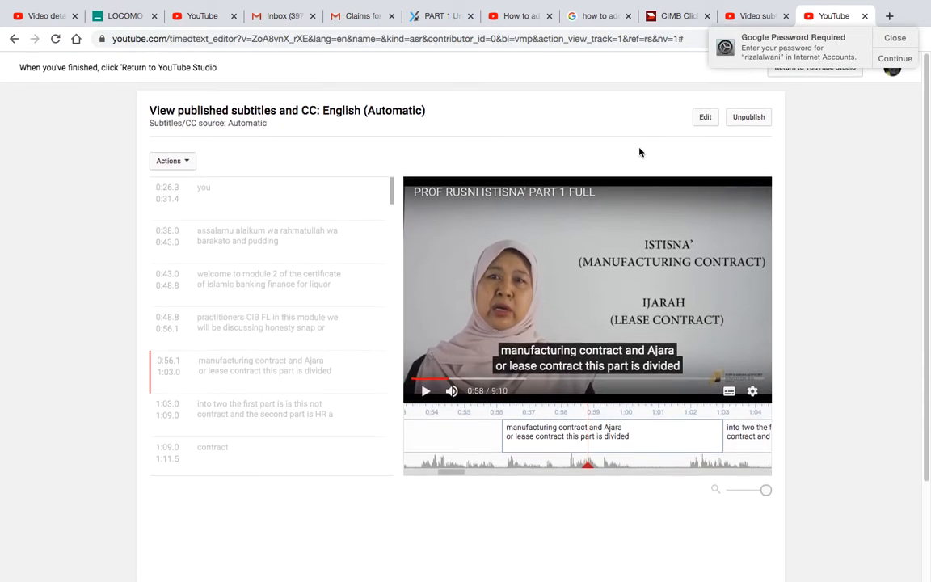
click(184, 164)
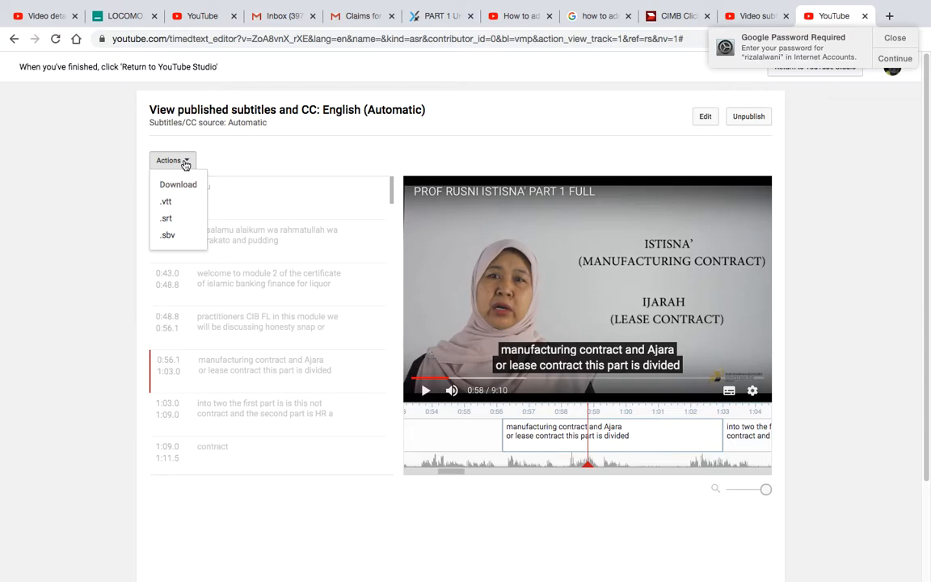
click(254, 157)
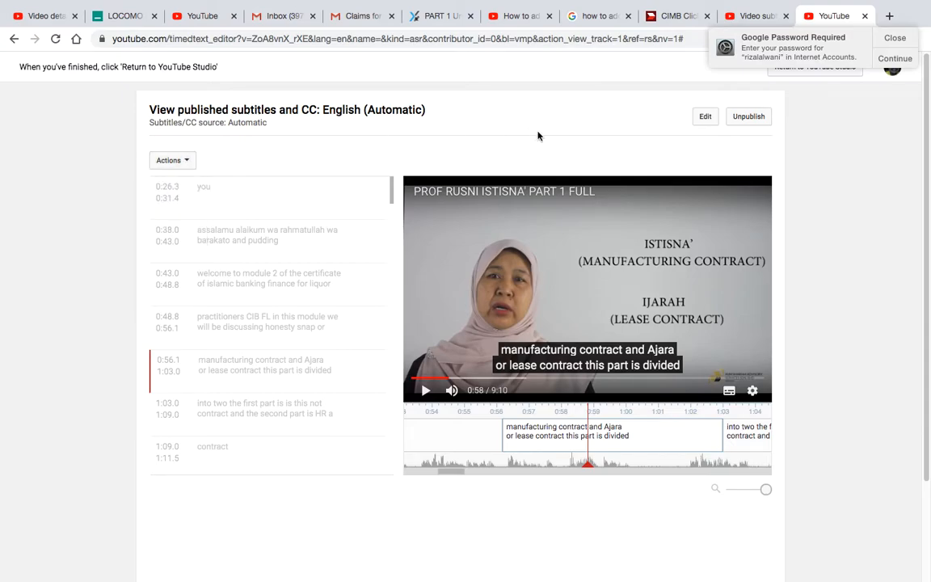
Step: Open the automatic English subtitles and delete their unpublished draft
click(740, 122)
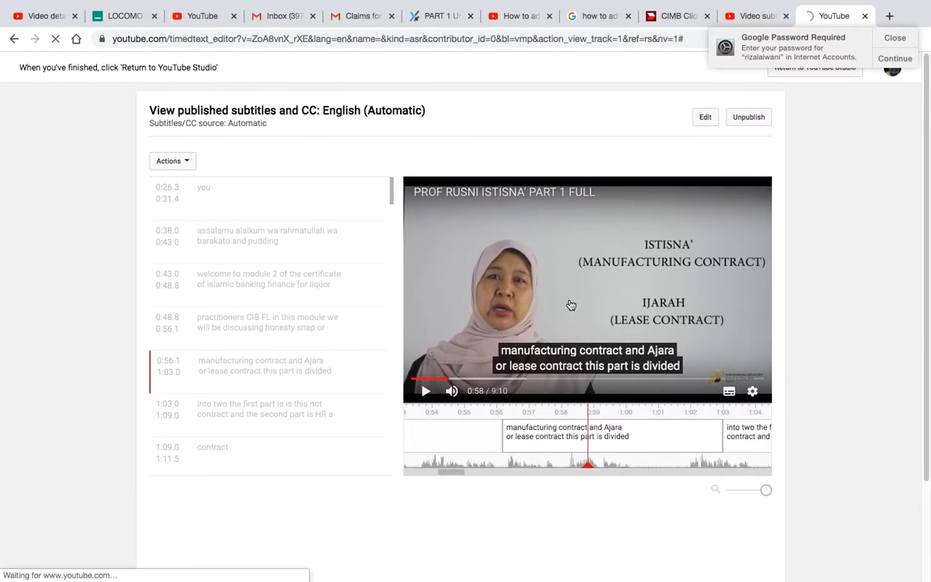
click(895, 37)
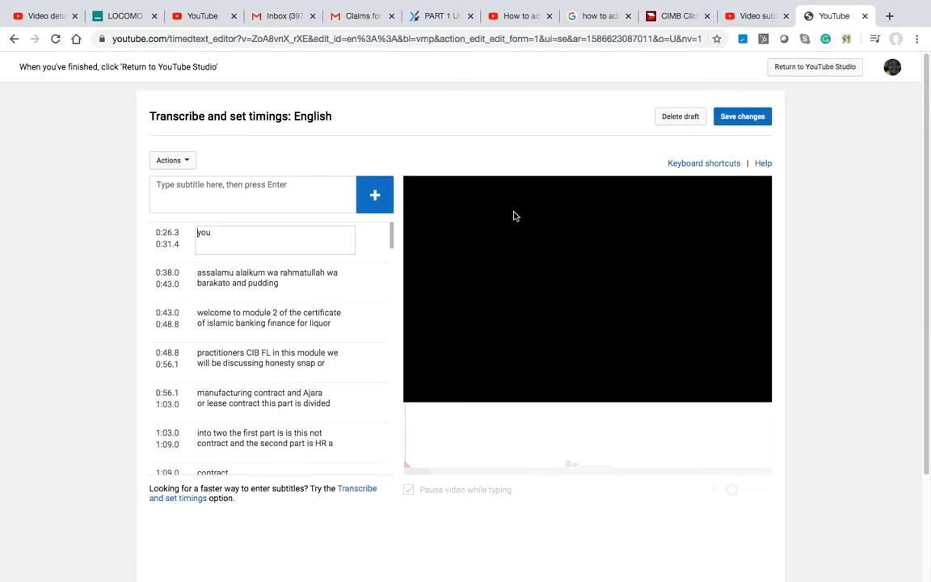
click(680, 121)
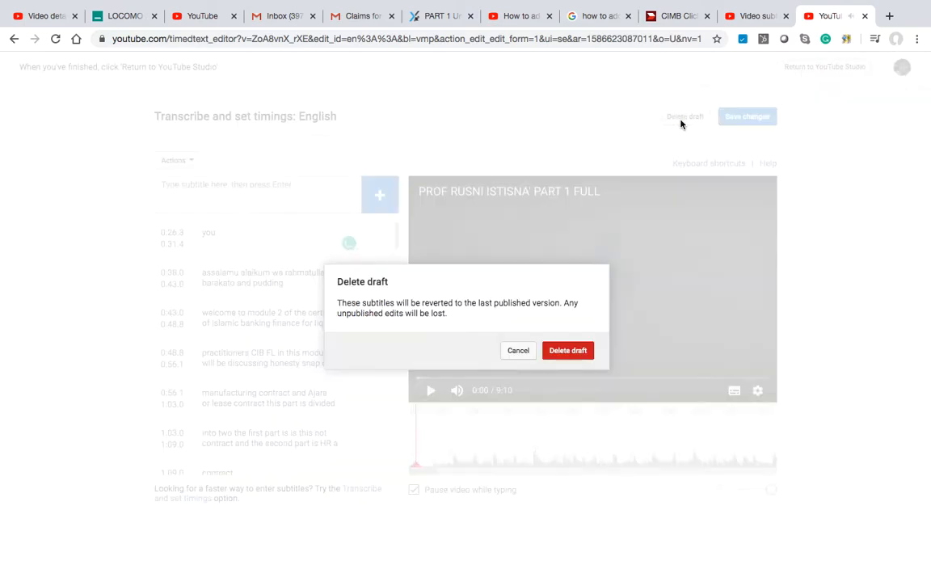
click(583, 353)
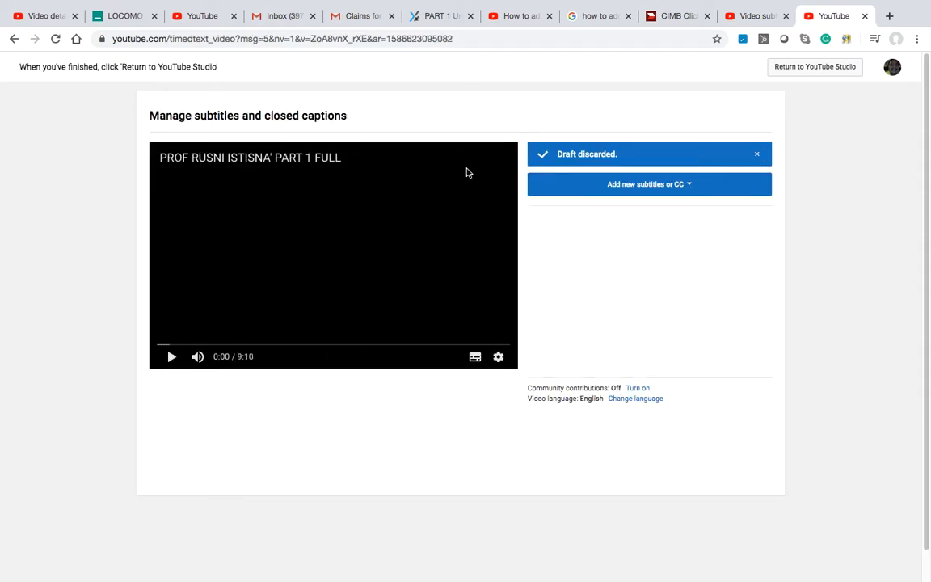
Step: Go back to Studio's Videos list and open the Subtitles page of PROF RUSNI ISTISNA' PART 1 FULL
click(804, 68)
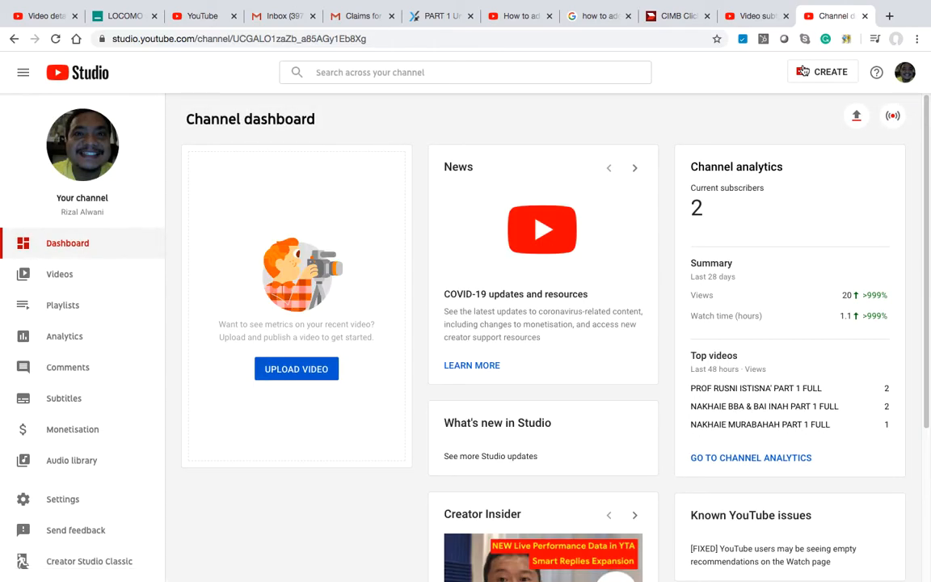
click(63, 276)
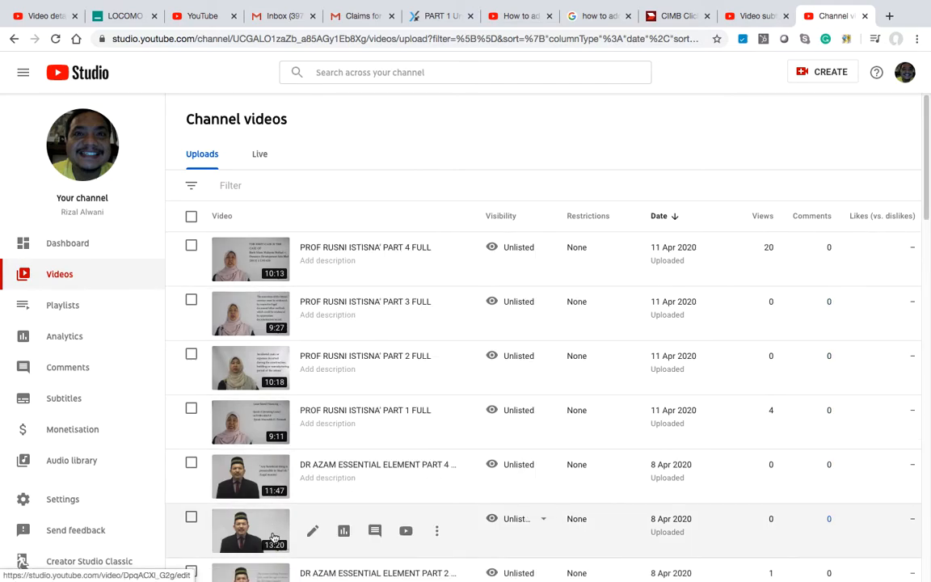
click(257, 417)
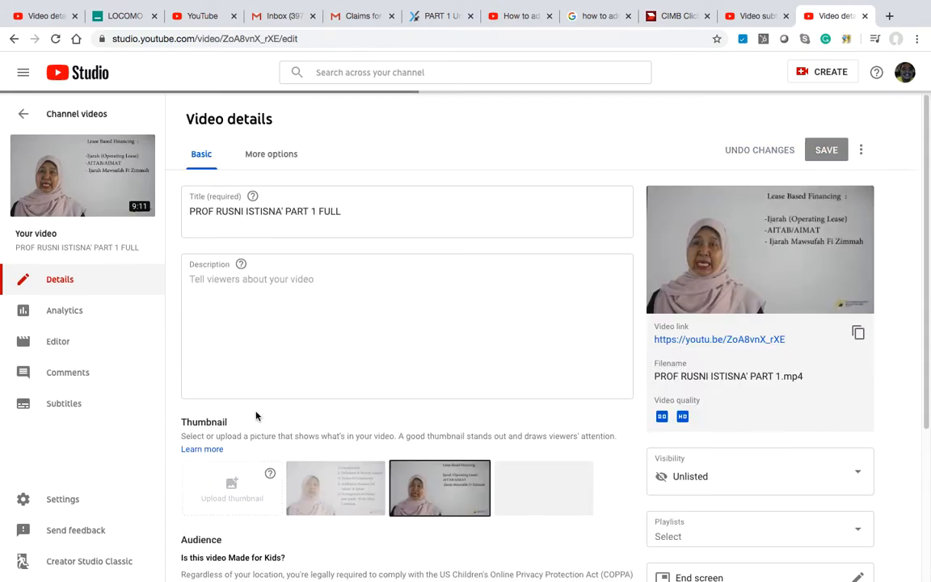
scroll(432, 424, down, 2)
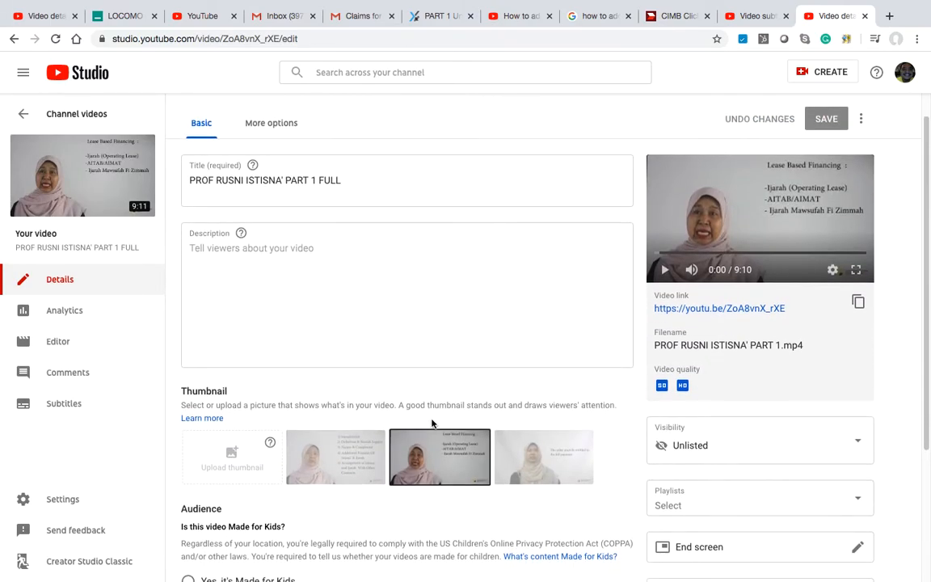
scroll(766, 275, up, 2)
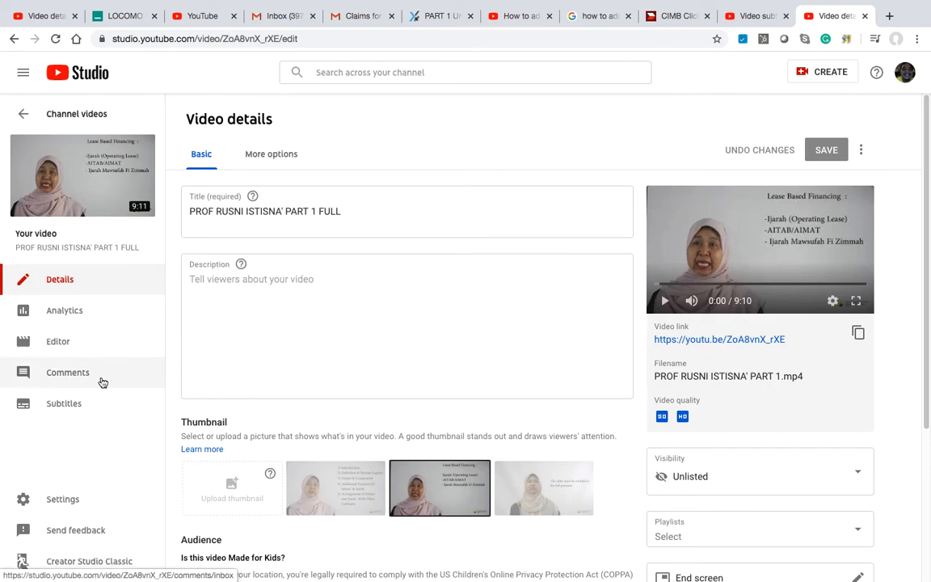
click(73, 403)
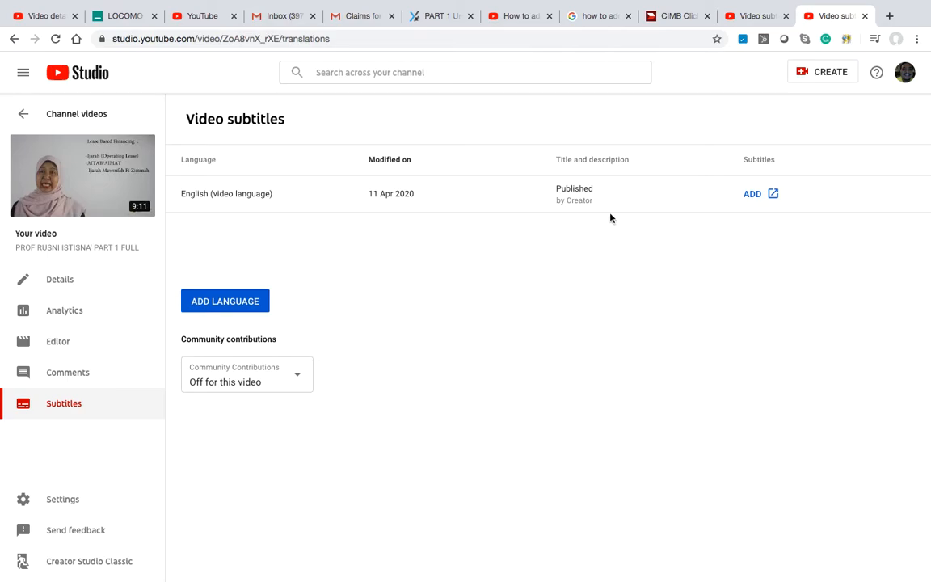
Step: Add English subtitles from a file, choosing IstisnaPart1.srt from the Desktop
click(771, 198)
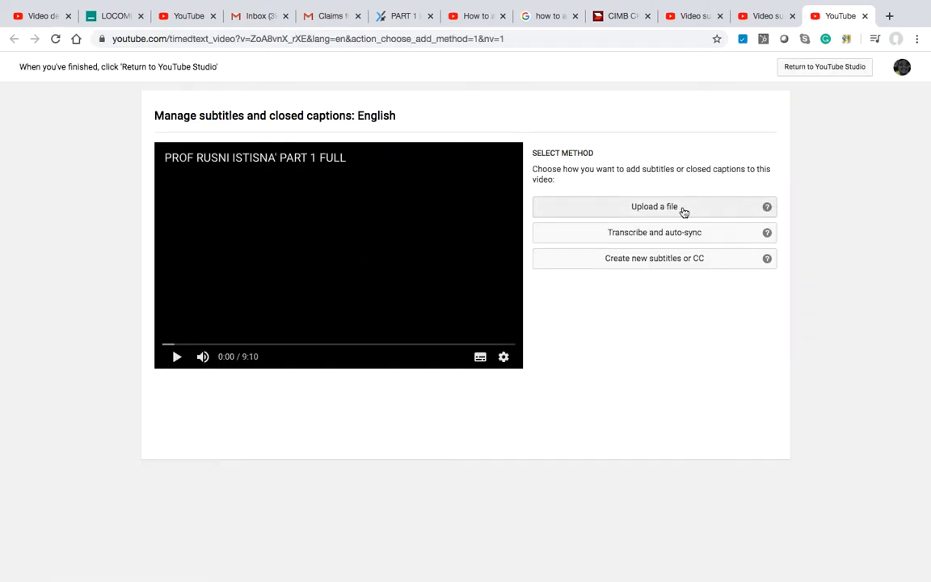
click(683, 209)
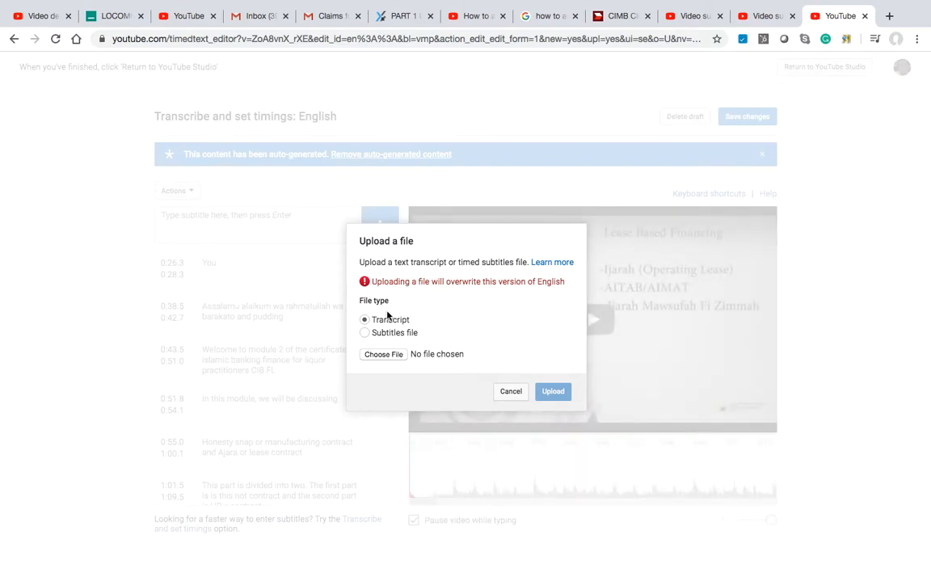
click(376, 356)
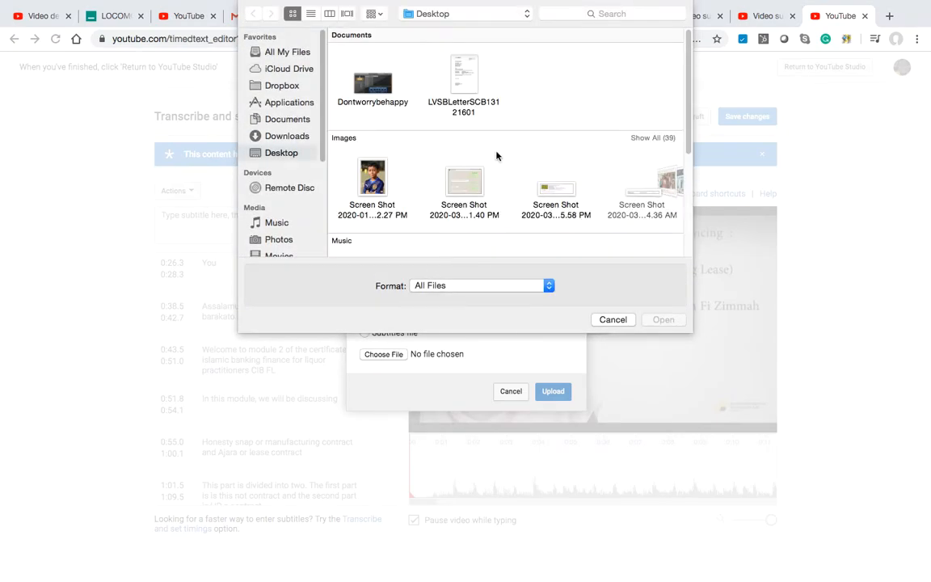
scroll(478, 156, down, 5)
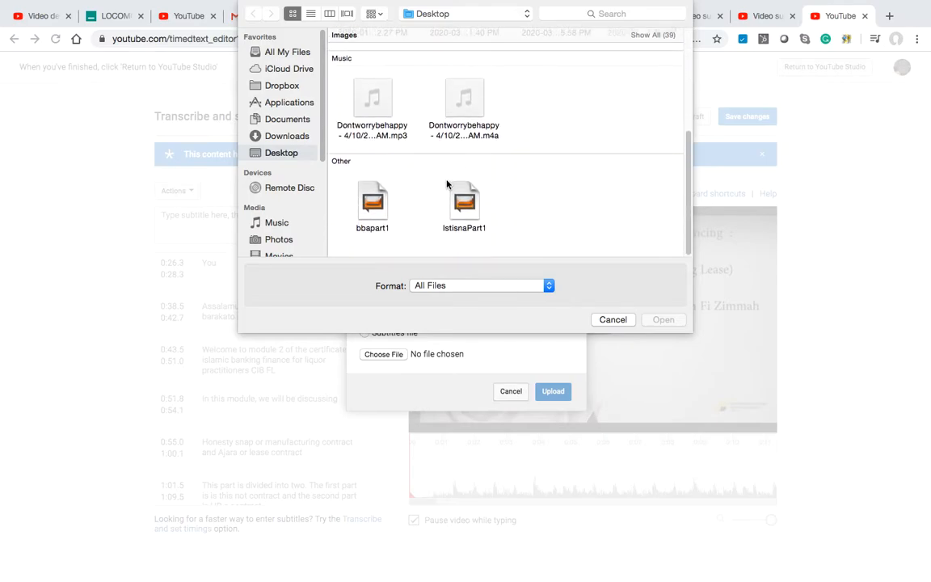
click(467, 208)
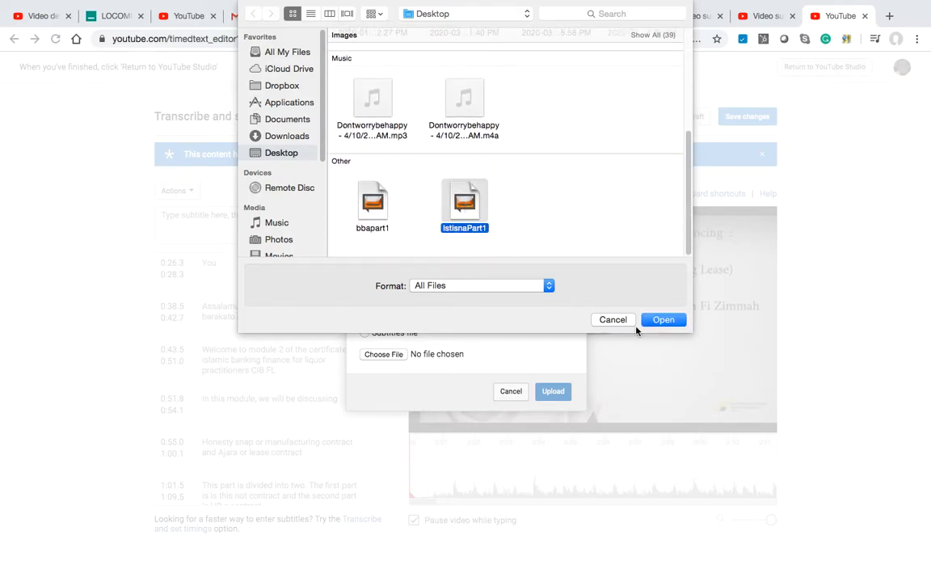
click(658, 323)
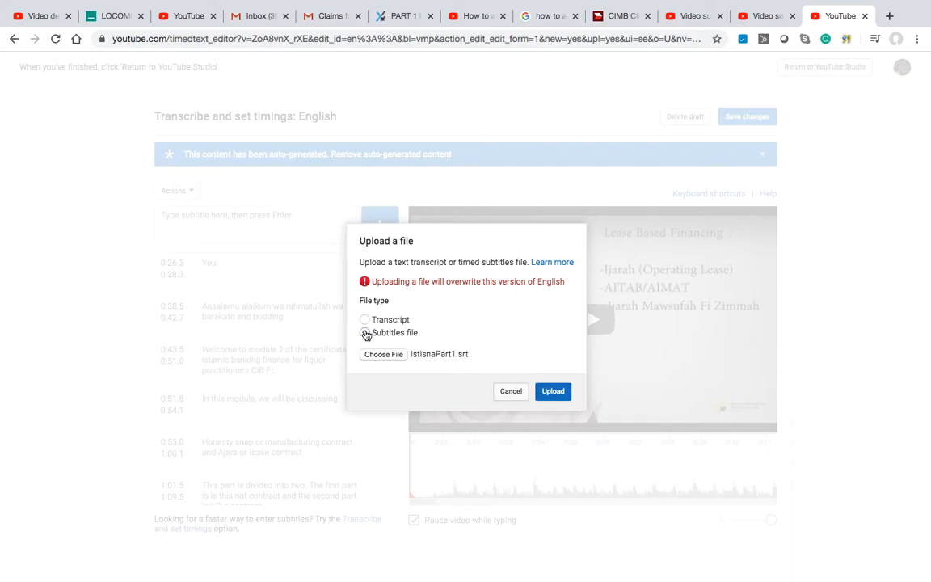
Step: Upload IstisnaPart1.srt, scroll through the imported lines, and play the video to preview them
click(564, 397)
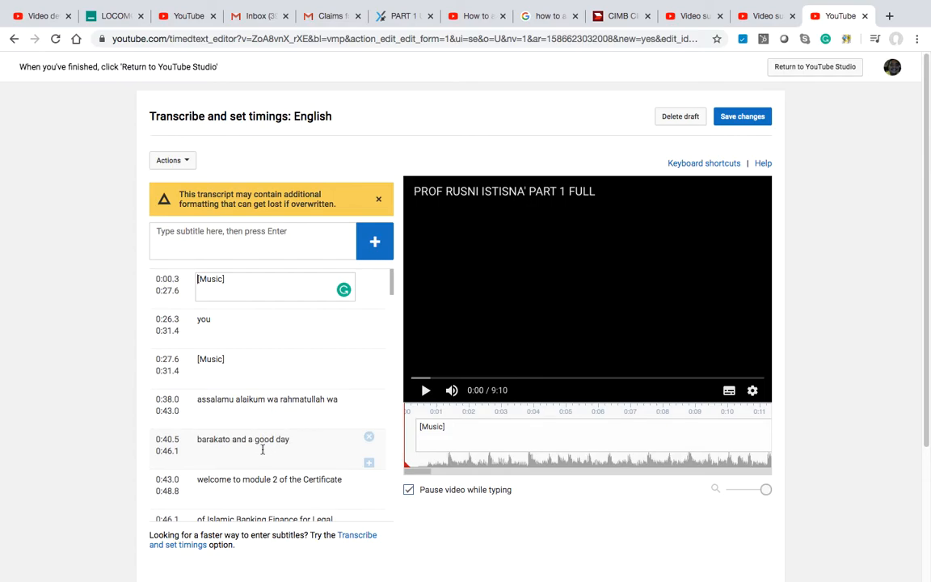
scroll(265, 435, down, 3)
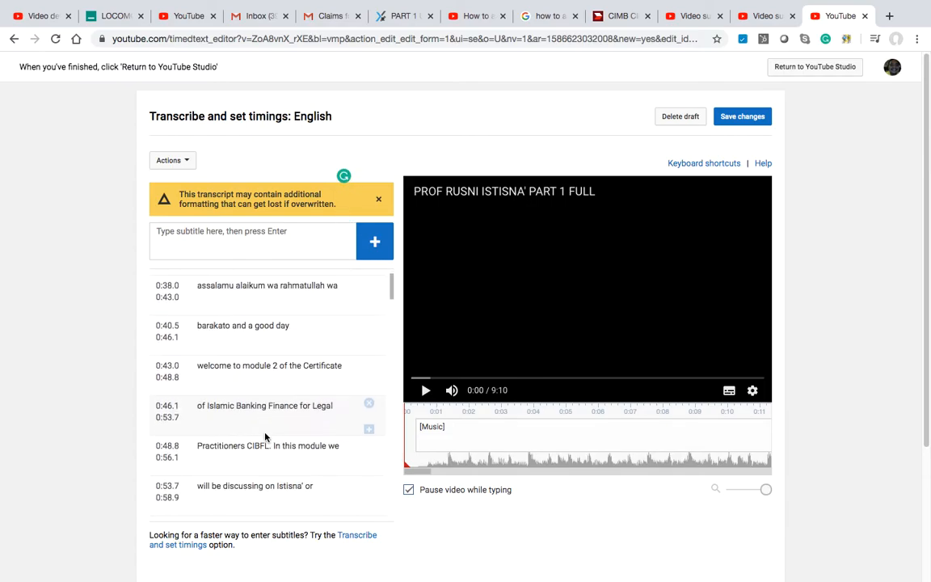
scroll(273, 450, down, 3)
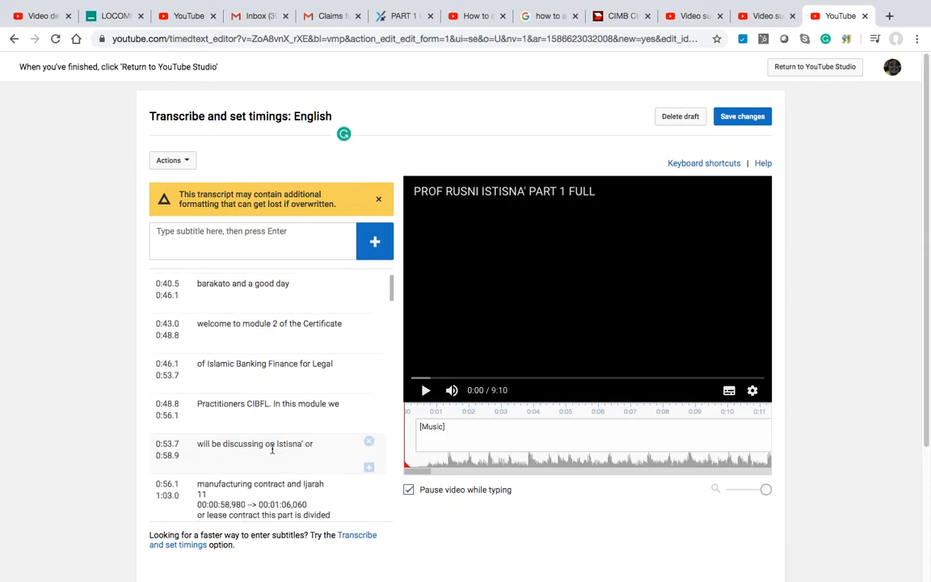
click(426, 392)
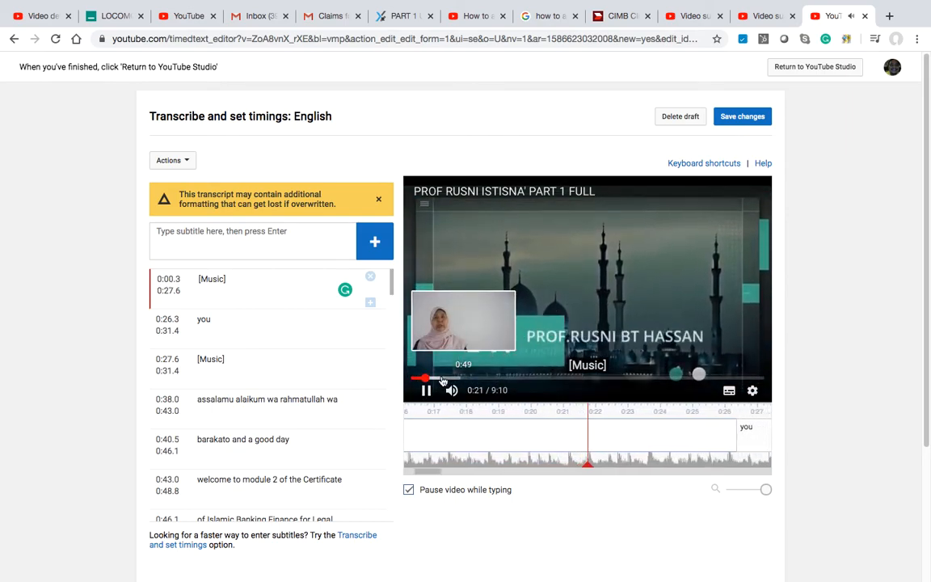
Step: Skip the video ahead to about 0:32, pause it, and save changes to publish the subtitles
click(433, 378)
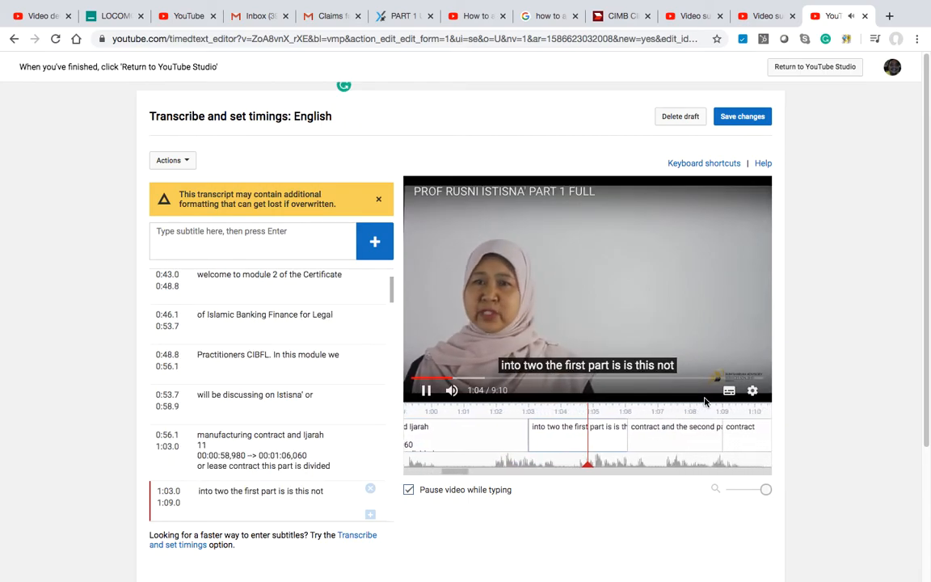
click(427, 391)
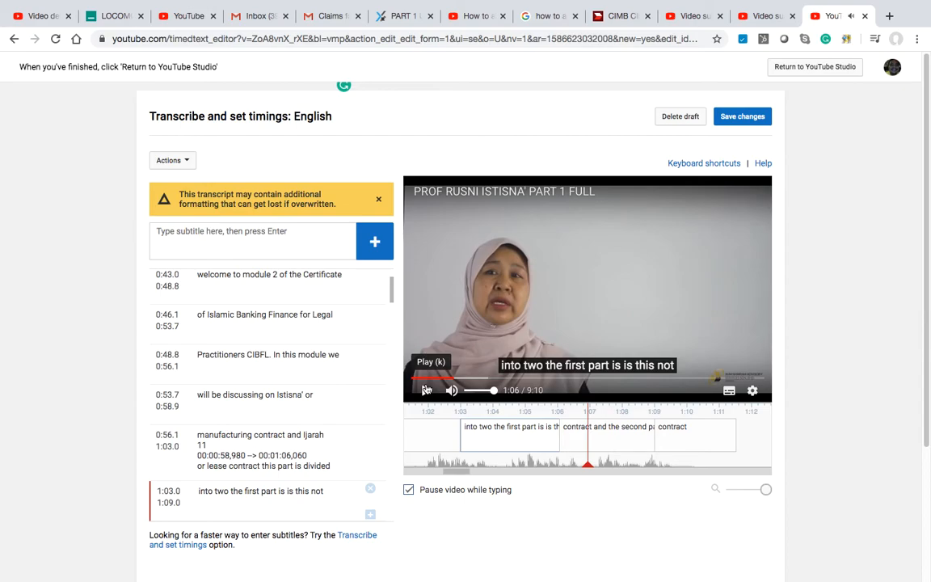
click(747, 122)
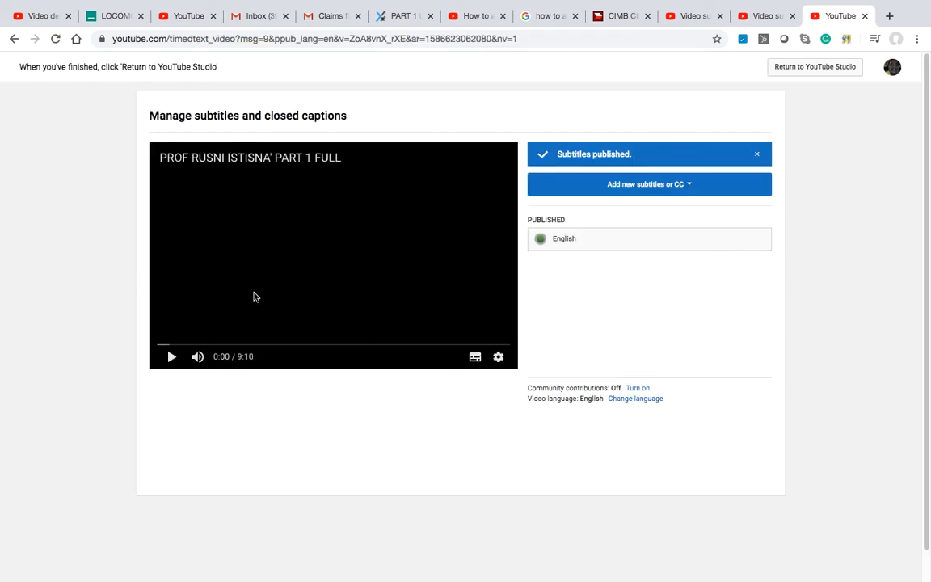
Step: Play the video, jumping ahead to about 1:18 and back to 0:44
click(171, 358)
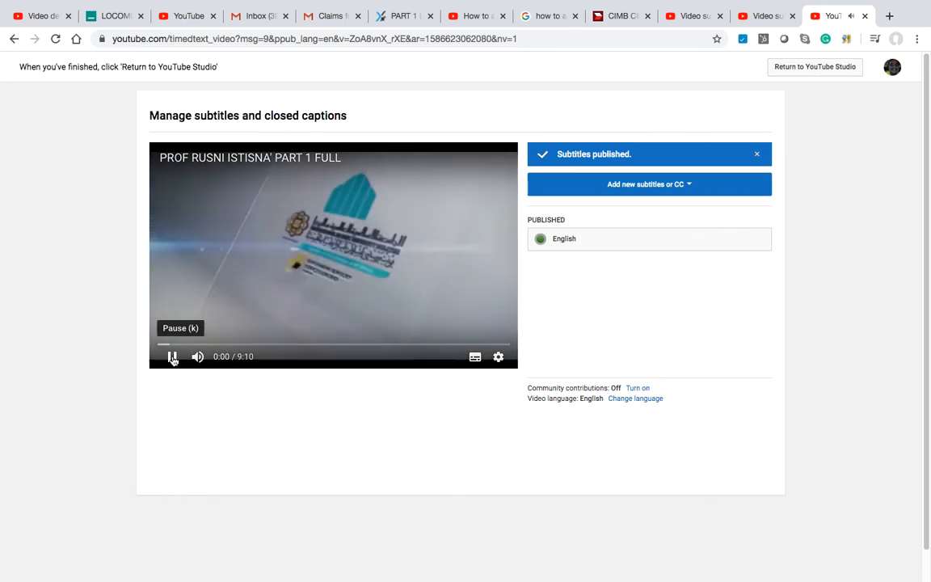
click(208, 346)
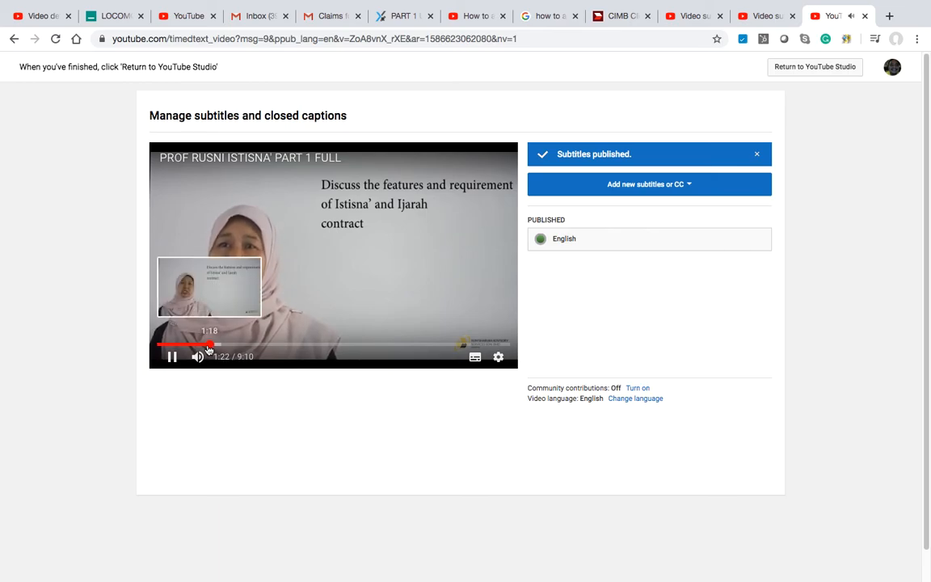
click(185, 346)
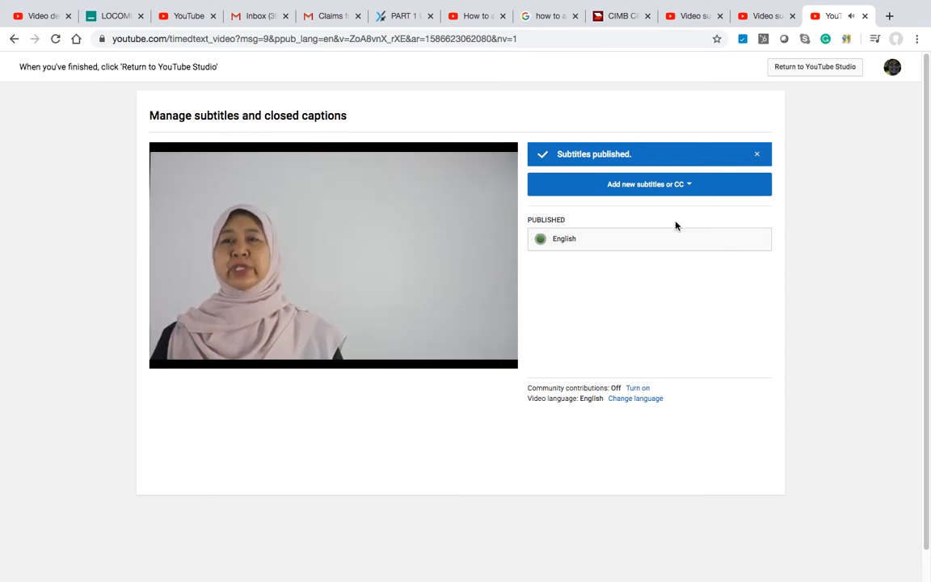
scroll(482, 122, down, 1)
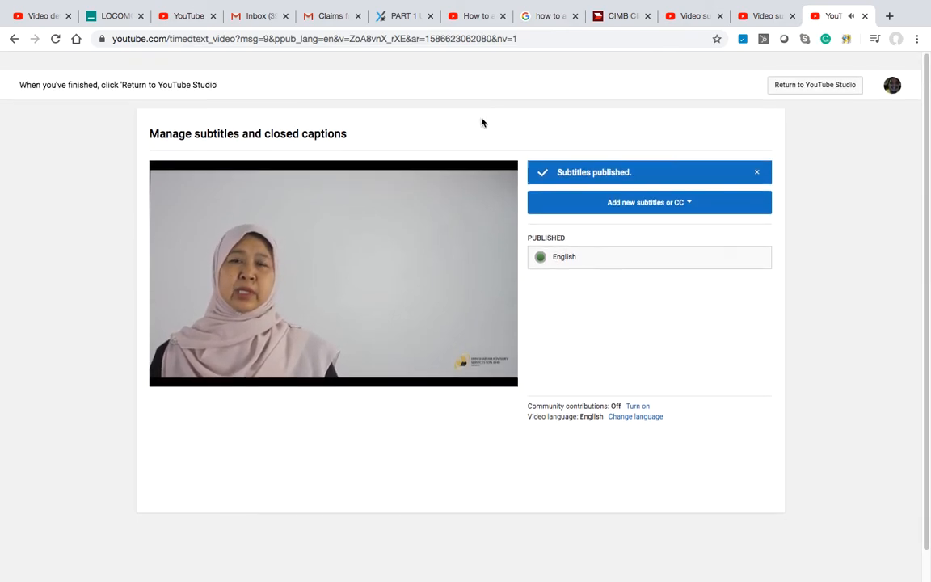
scroll(482, 122, down, 1)
scroll(483, 121, up, 2)
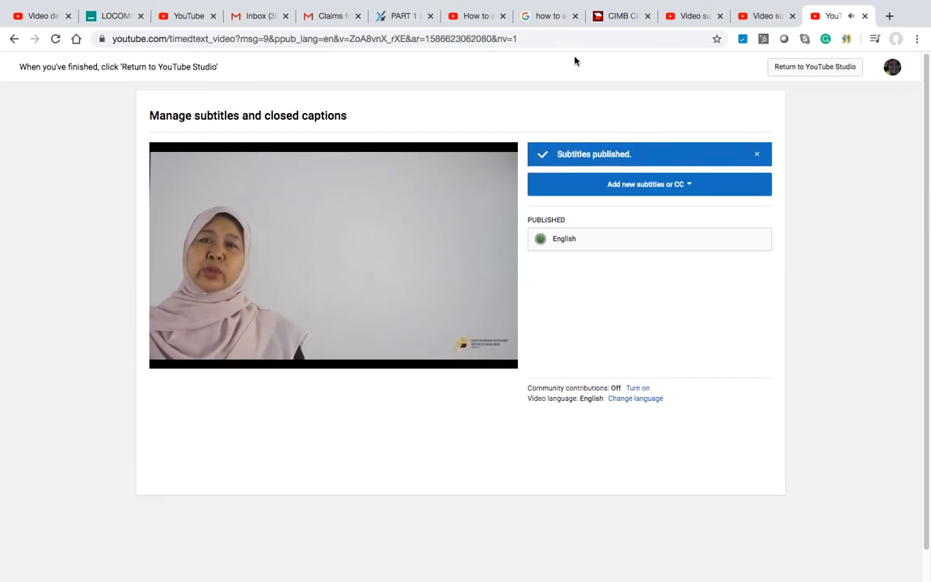